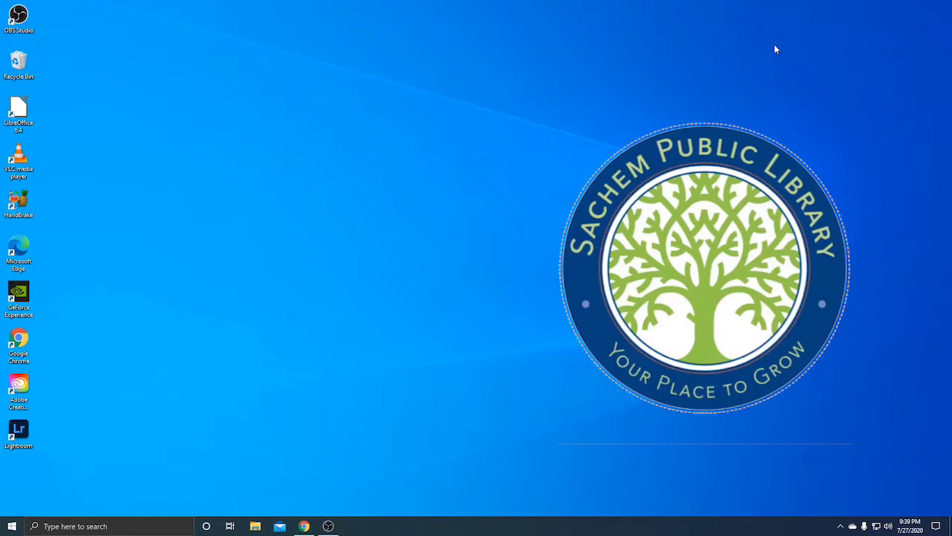
Launch Adobe Audition 2020 from Windows search by typing 'ad'
left_click(153, 525)
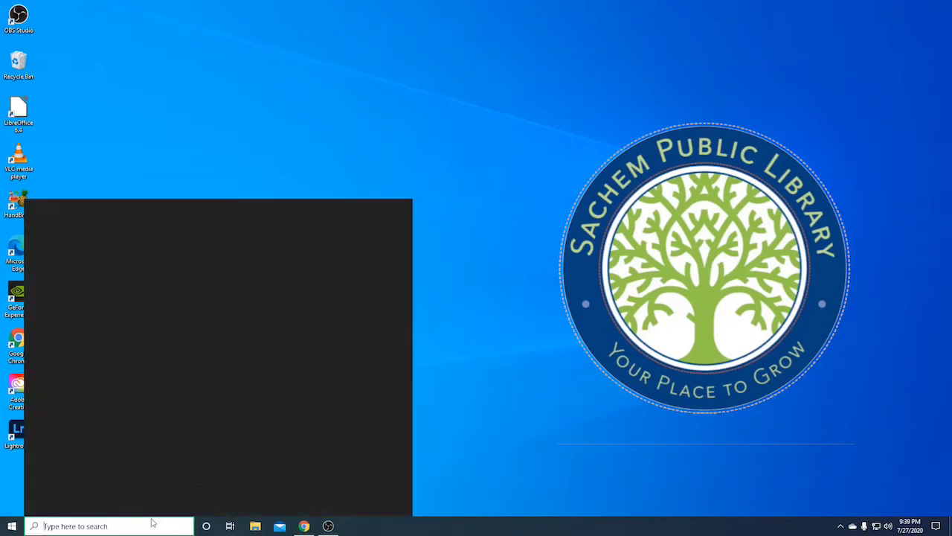
type("ad")
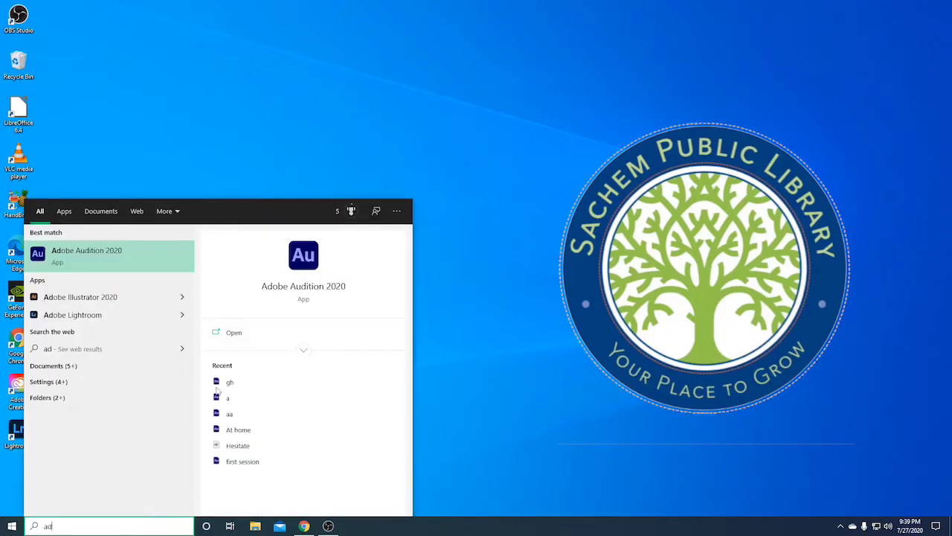
left_click(312, 256)
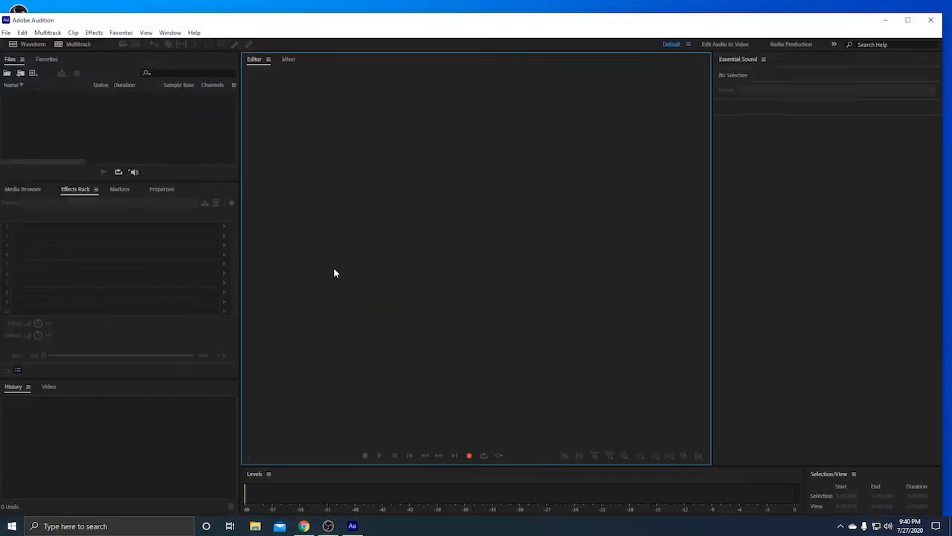
Show the File > New submenu with its audio file and multitrack options
left_click(6, 33)
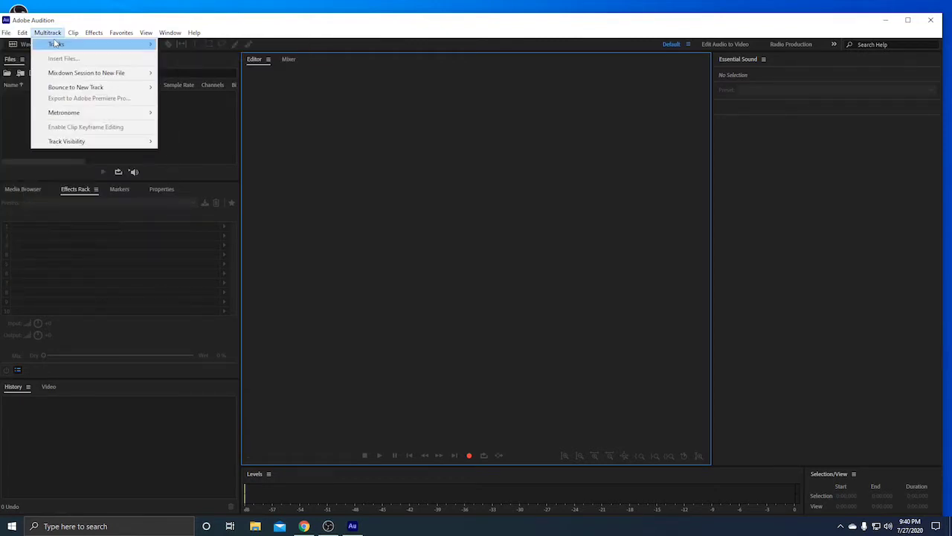
mouse_move(61, 49)
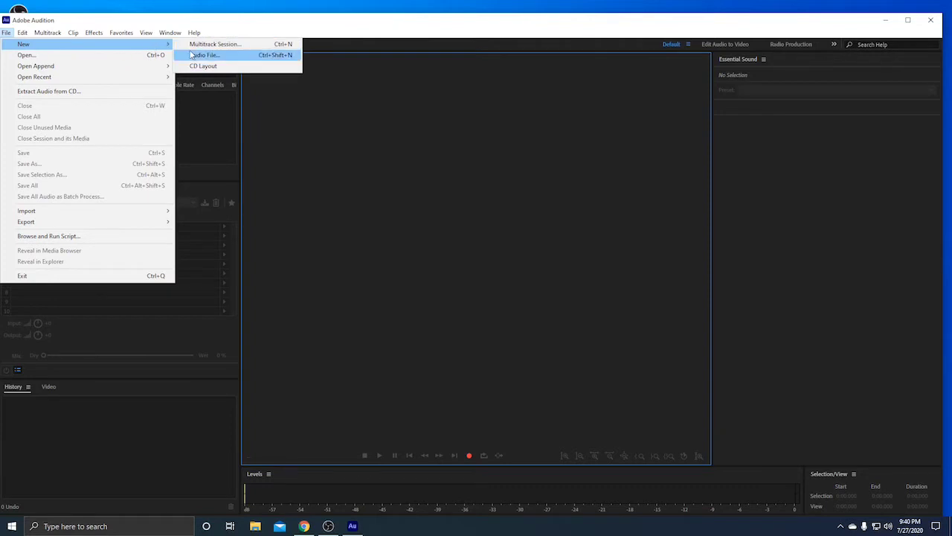
Create an audio file named 'Waveform Tutorial' at 48000 Hz, Stereo, 32 (float)
left_click(249, 58)
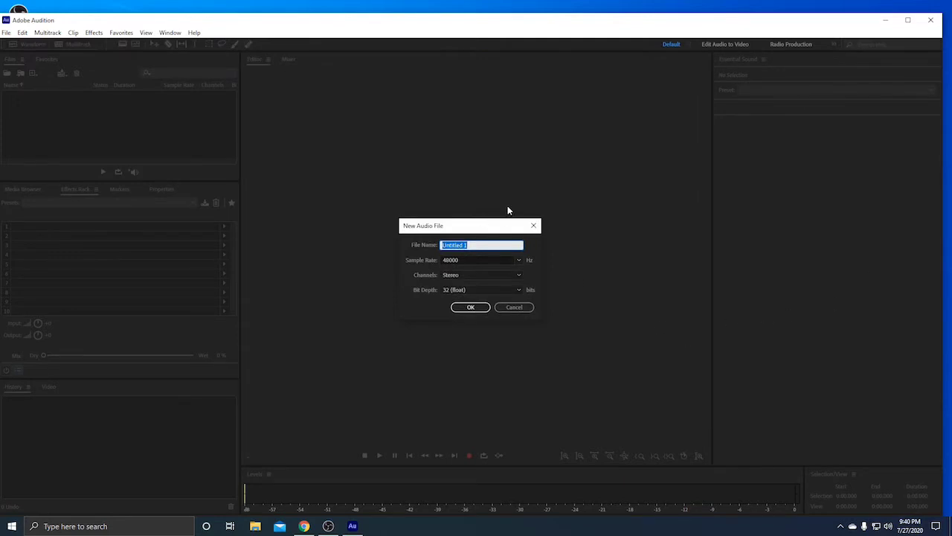
type("t")
key("BackSpace")
type("Wave")
type("form 8")
type("1")
type("torial")
left_click(519, 260)
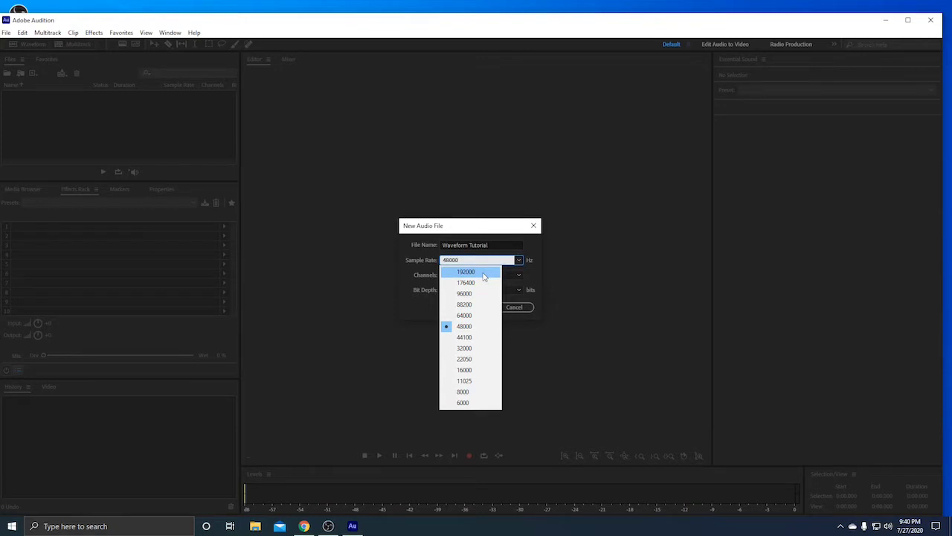
left_click(478, 331)
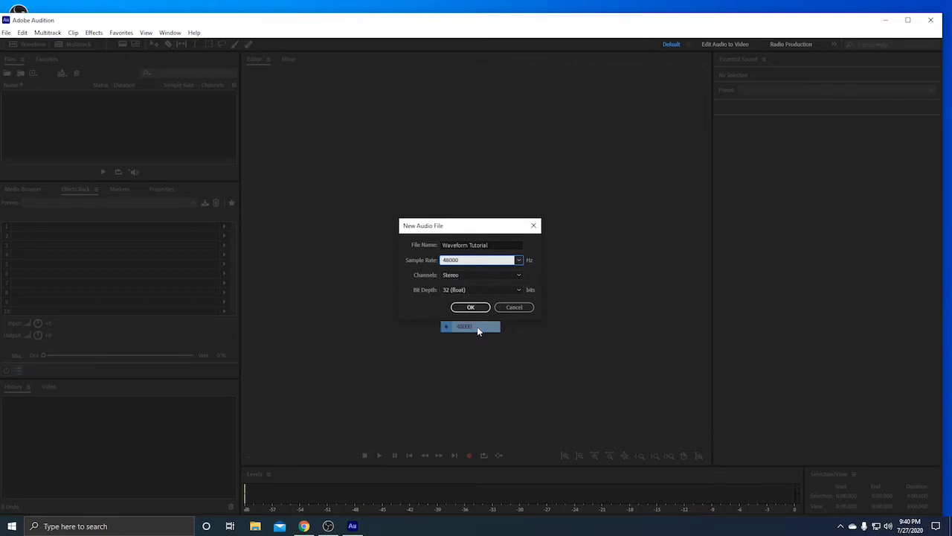
left_click(513, 275)
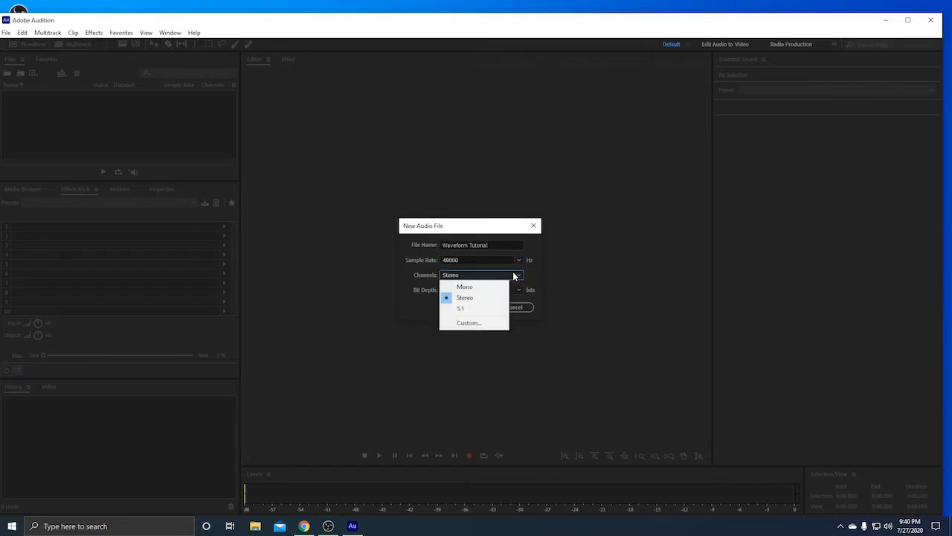
left_click(485, 298)
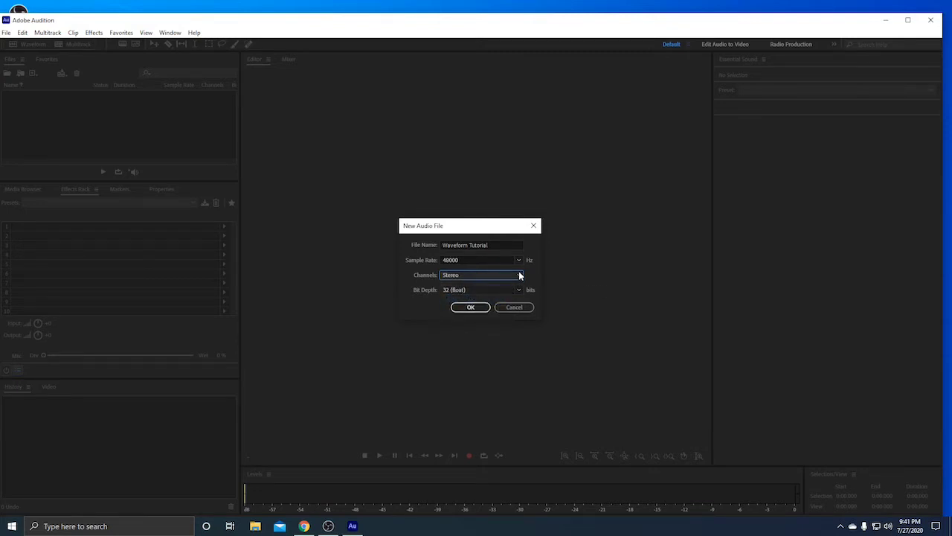
left_click(516, 289)
left_click(519, 290)
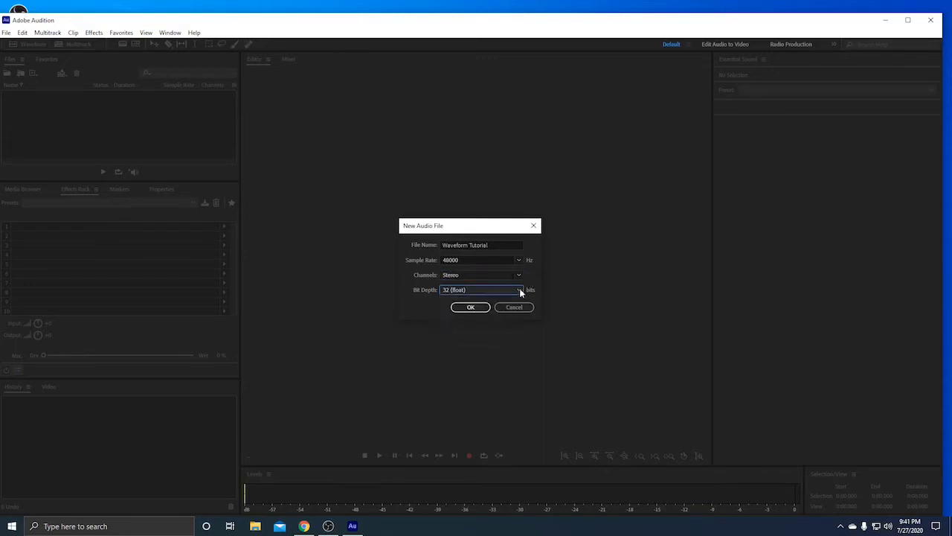
left_click(475, 306)
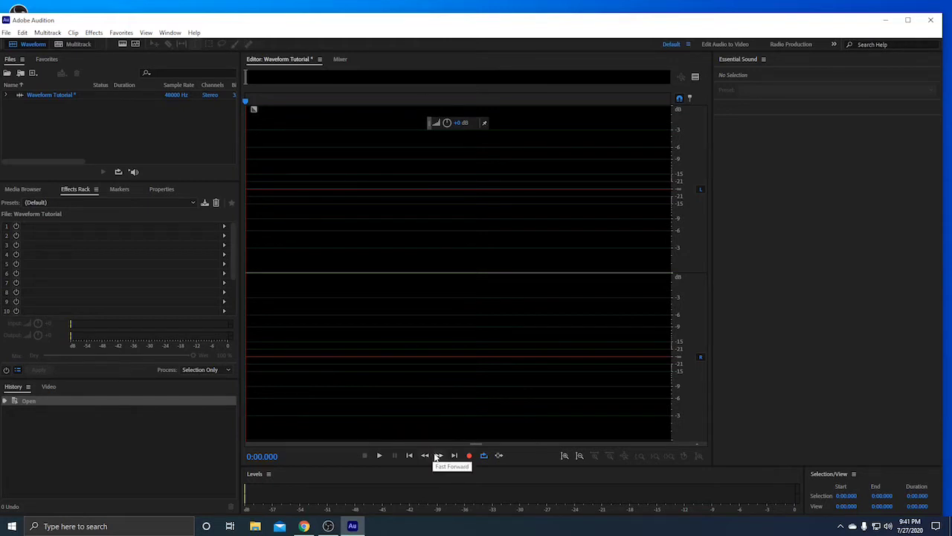
Turn on Loop Playback in the transport controls
left_click(484, 455)
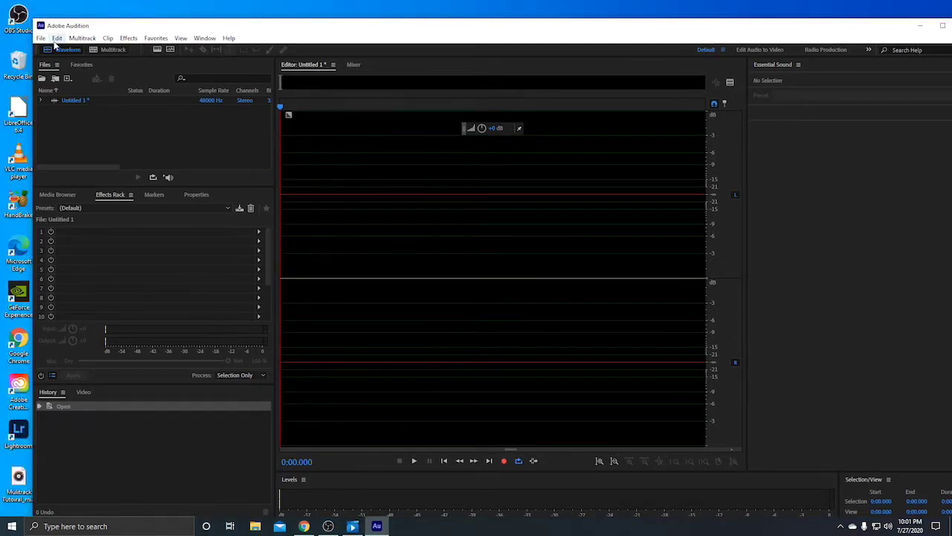
left_click(57, 38)
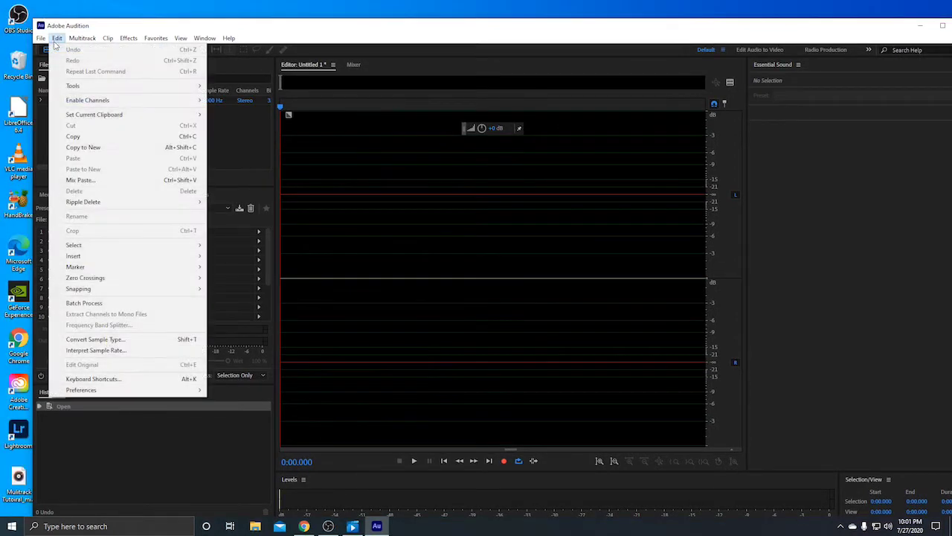
mouse_move(85, 396)
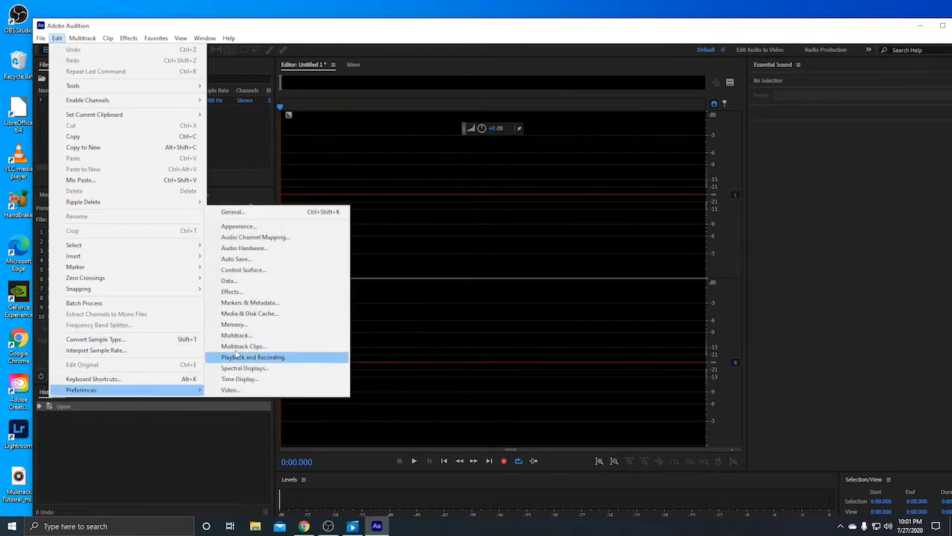
left_click(272, 253)
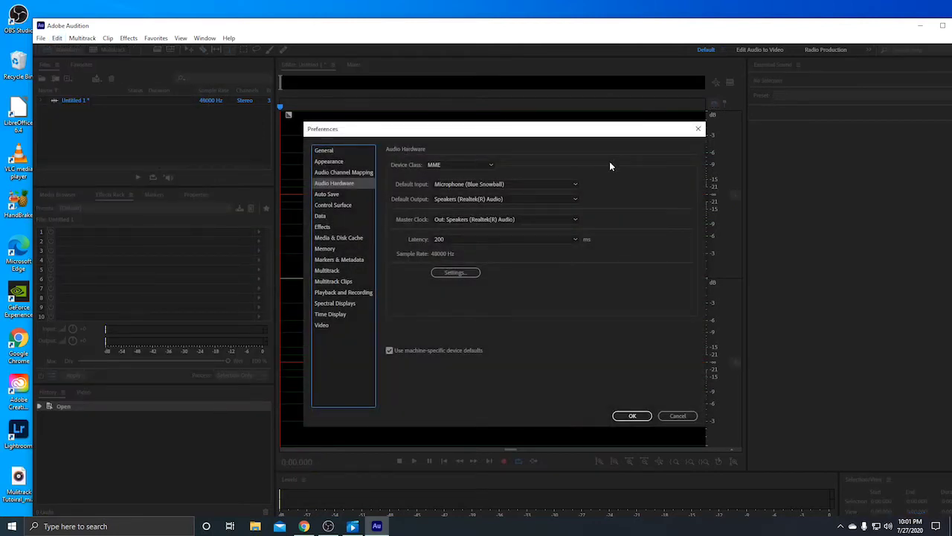
left_click(571, 186)
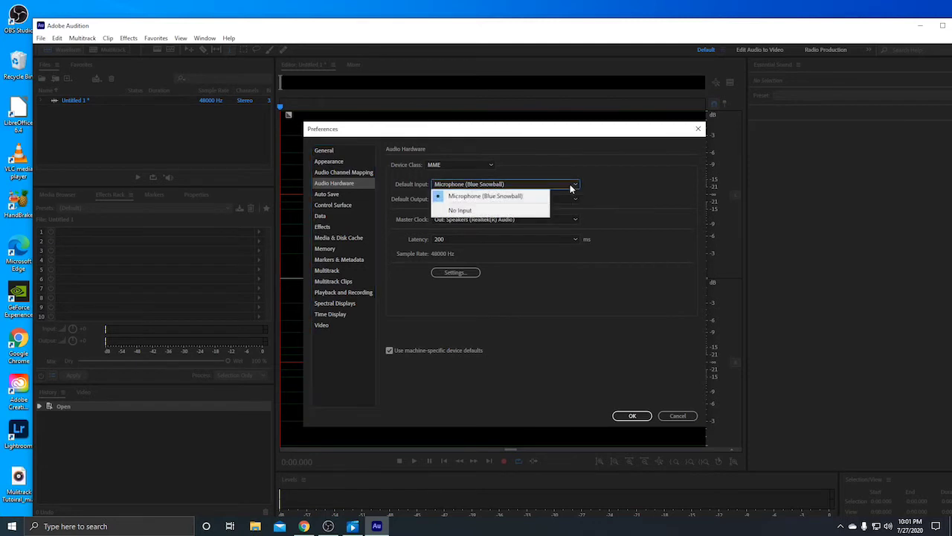
left_click(519, 198)
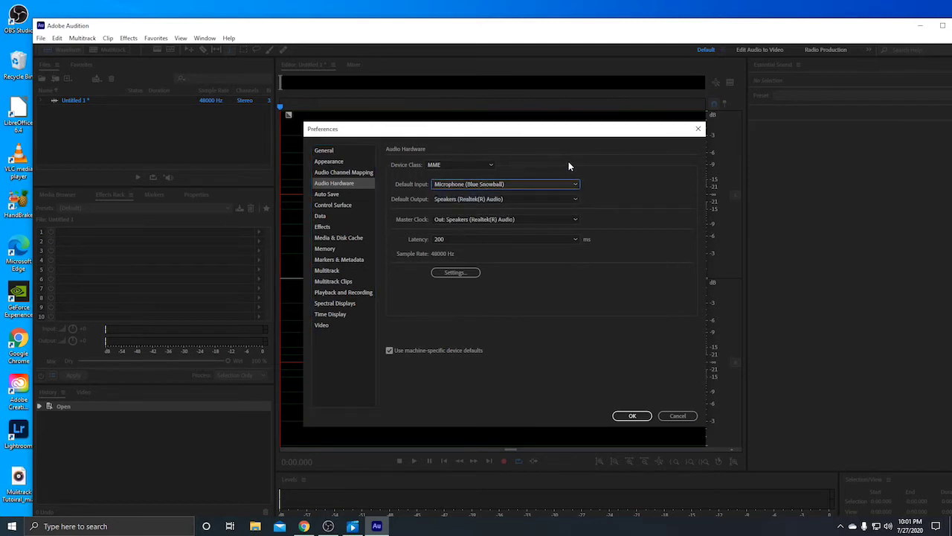
left_click(499, 199)
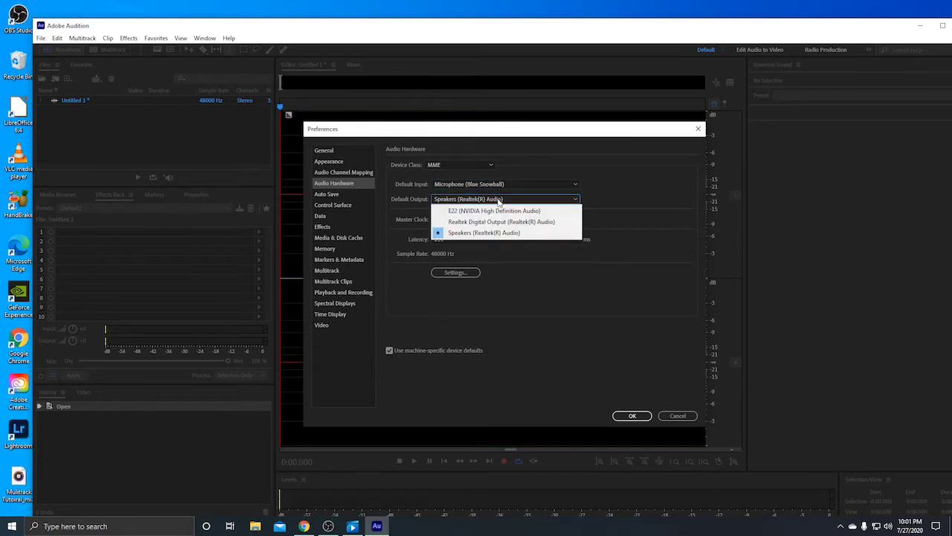
left_click(589, 148)
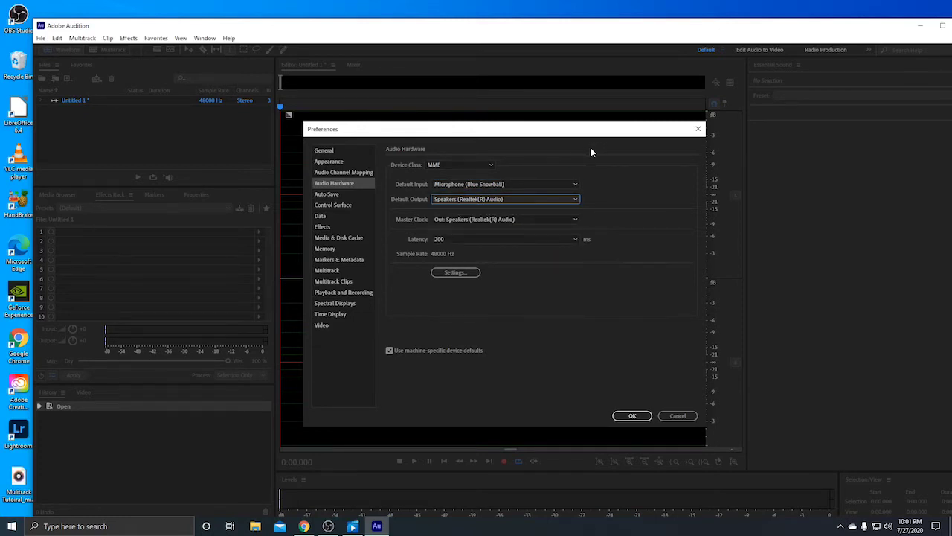
left_click(573, 184)
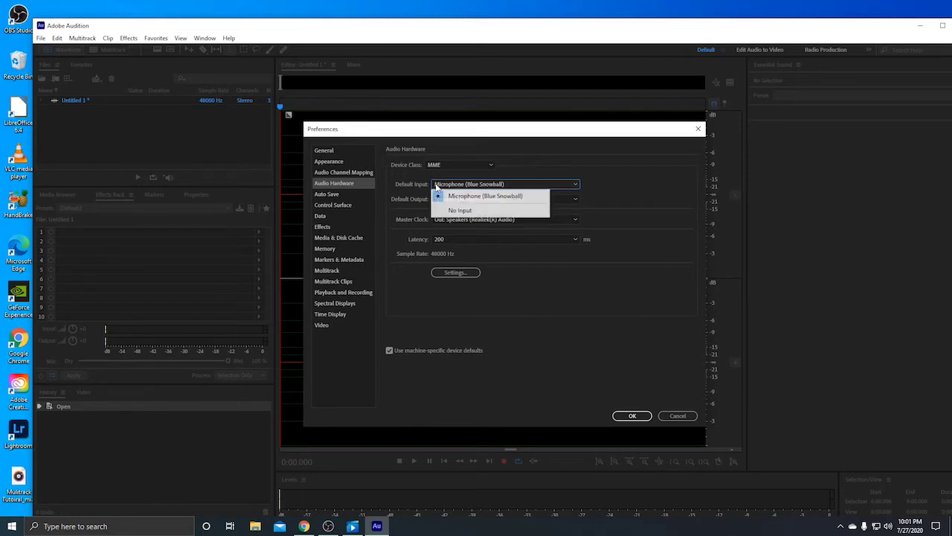
left_click(515, 172)
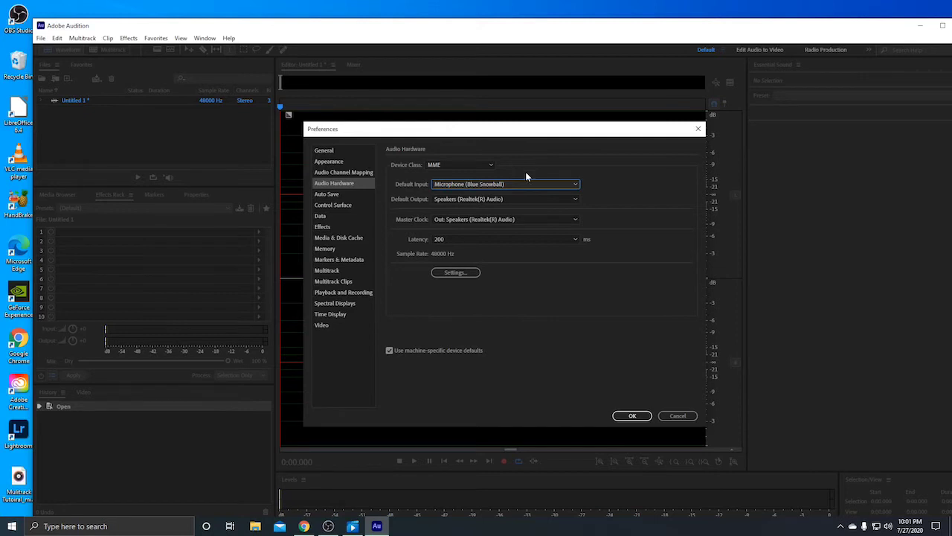
left_click(539, 184)
left_click(544, 192)
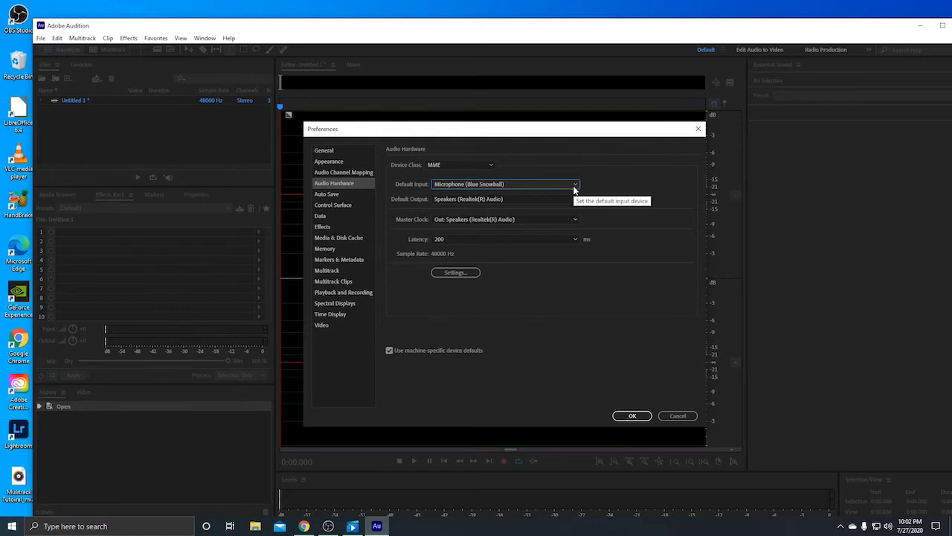
left_click(574, 186)
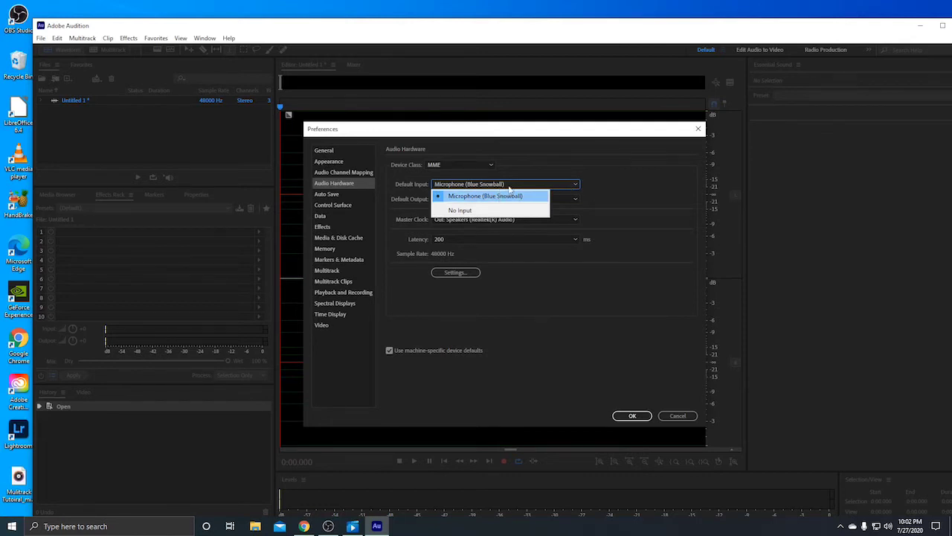
left_click(582, 156)
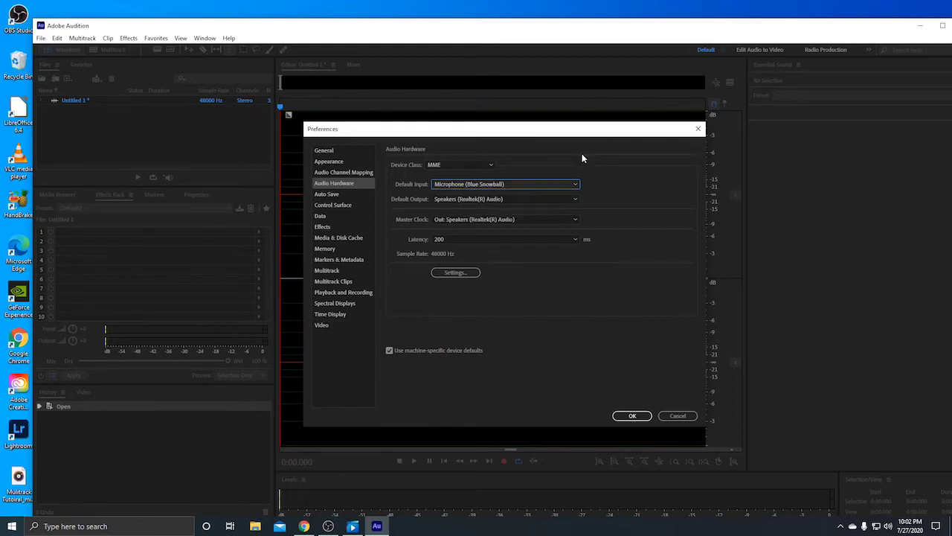
left_click(517, 199)
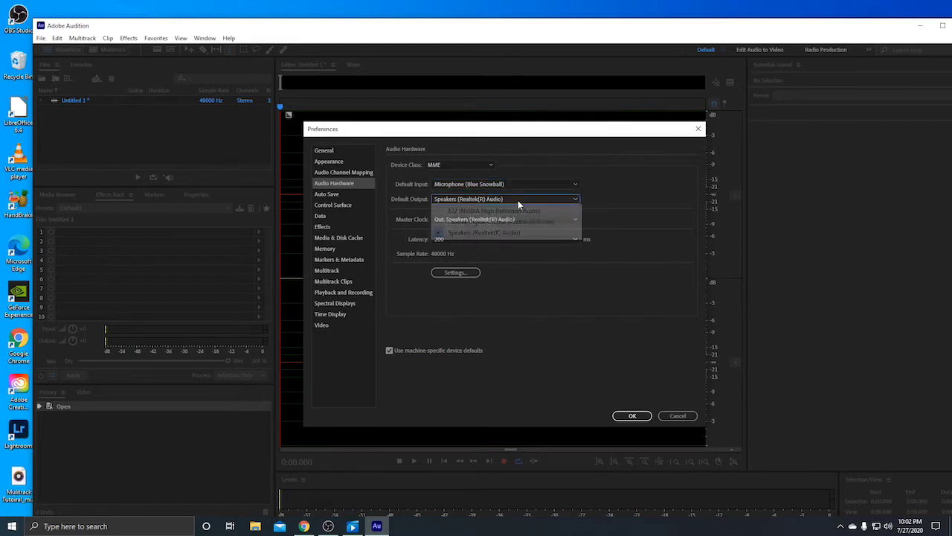
left_click(602, 170)
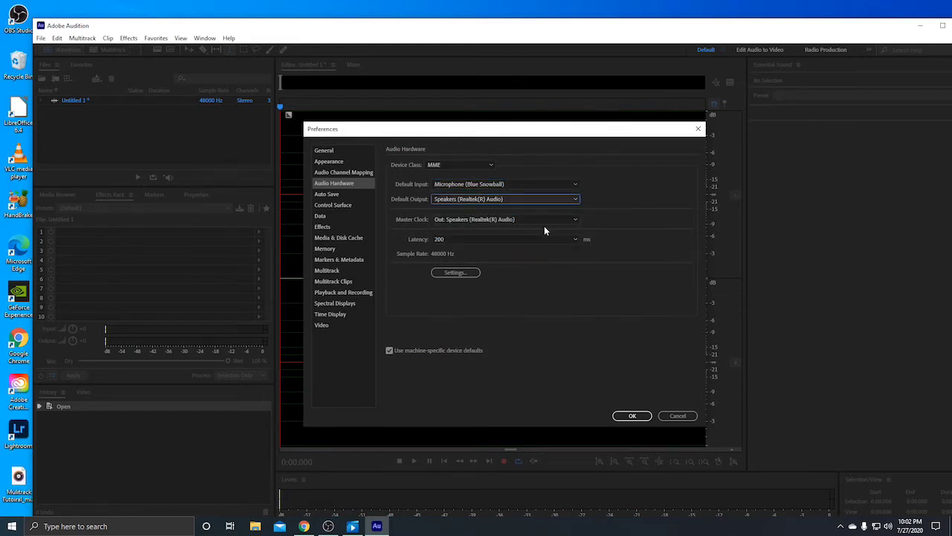
left_click(552, 218)
left_click(601, 159)
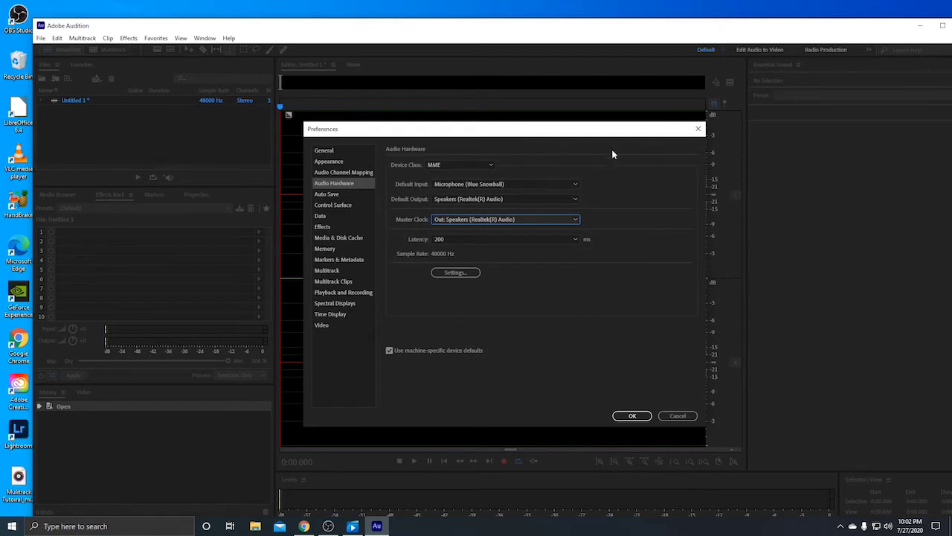
left_click(633, 415)
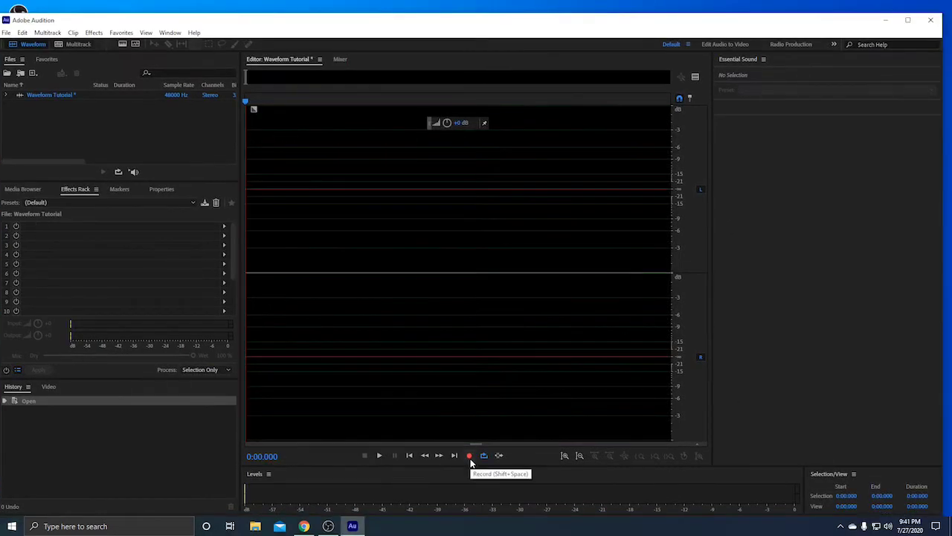
Record a 6.165-second voice take into the Waveform Tutorial file
left_click(470, 458)
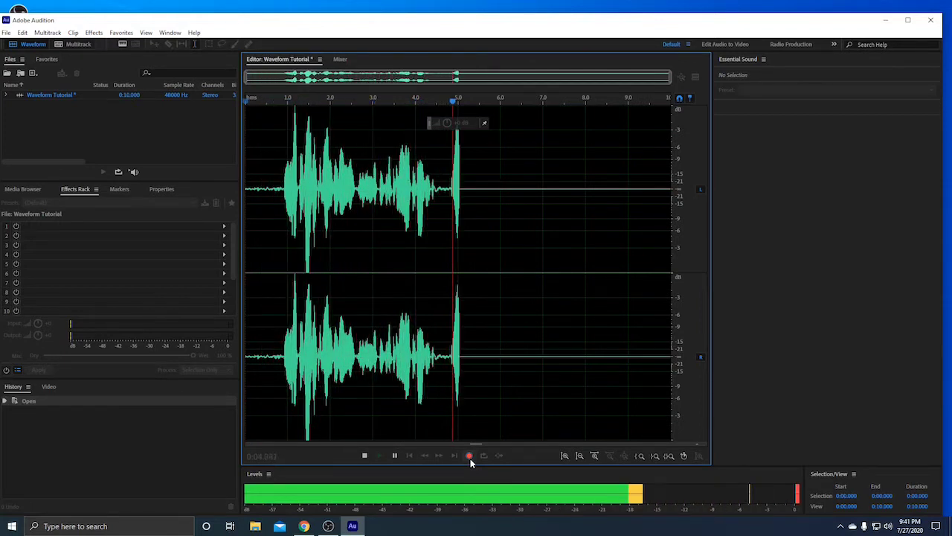
left_click(470, 458)
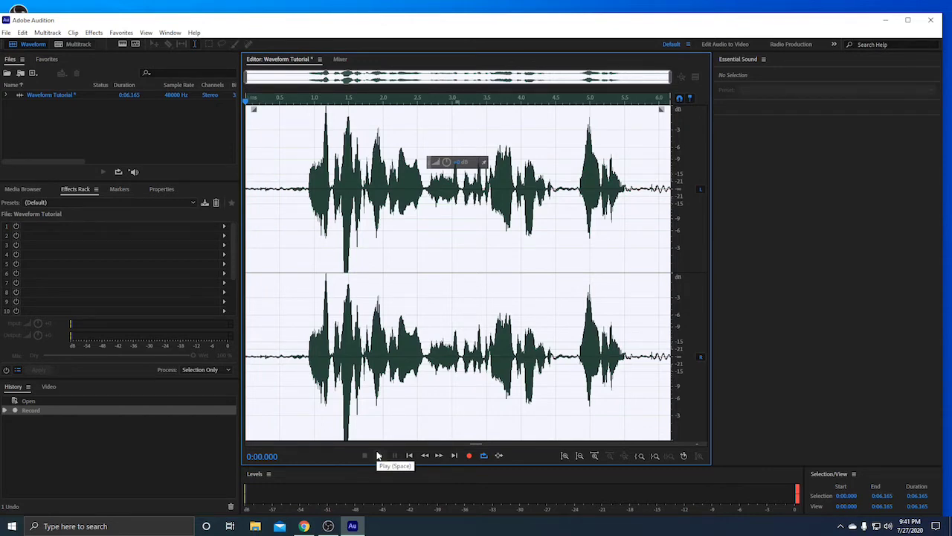
Play back the recording, then select the audio from about 0.24 to 2.2 s
left_click(378, 456)
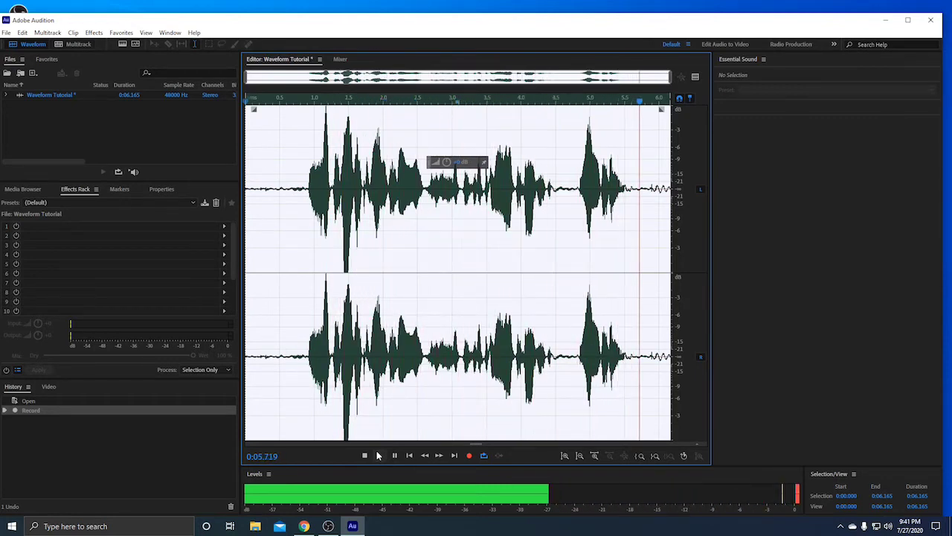
left_click(378, 455)
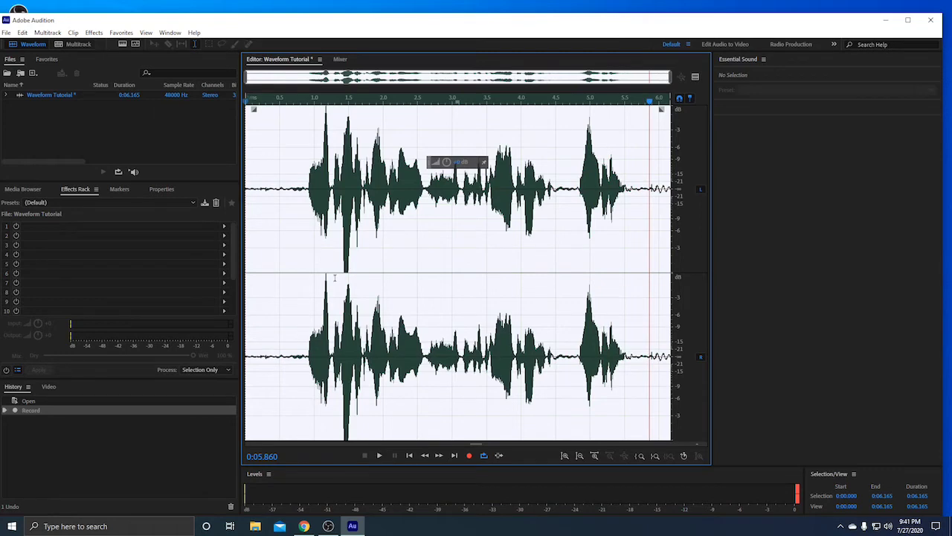
left_click(418, 263)
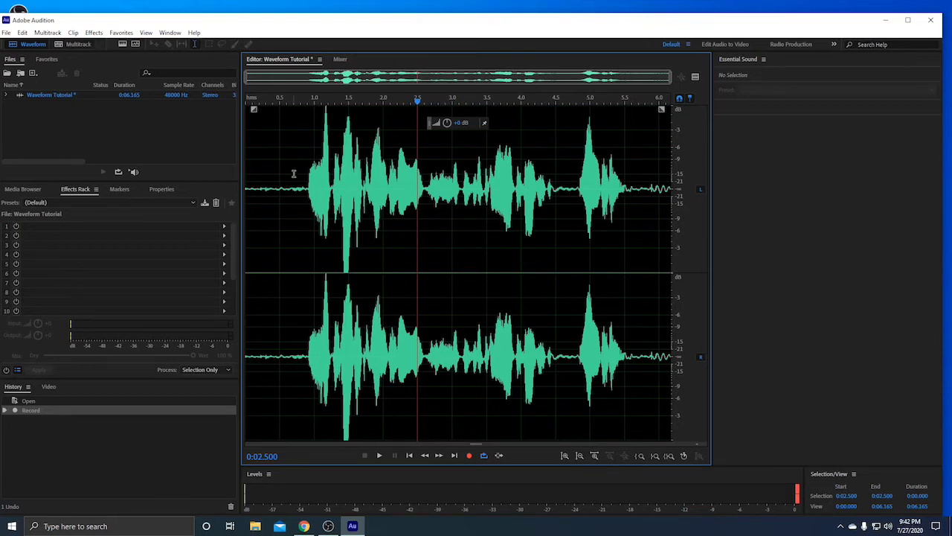
left_click_drag(261, 174, 397, 197)
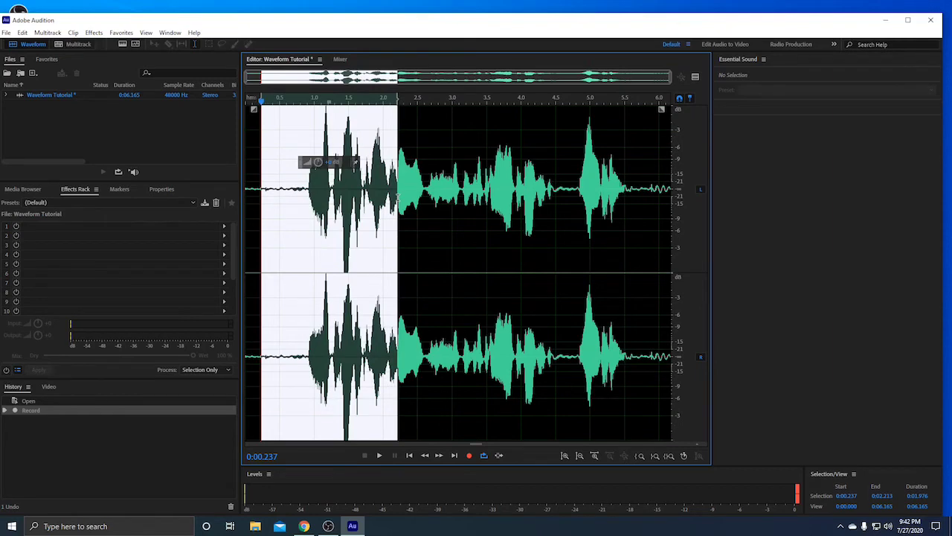
Clear the selection and select the entire waveform with Ctrl+A
left_click(384, 199)
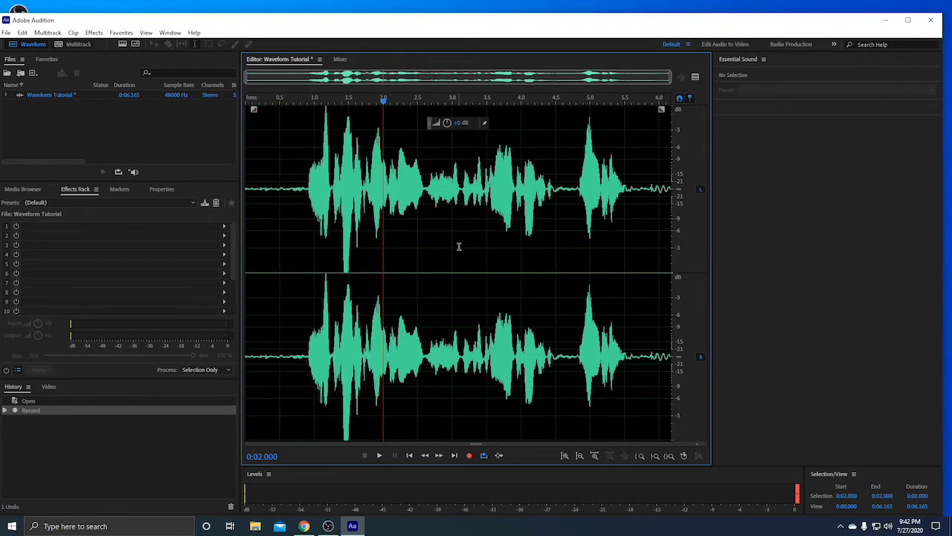
key("ctrl+a")
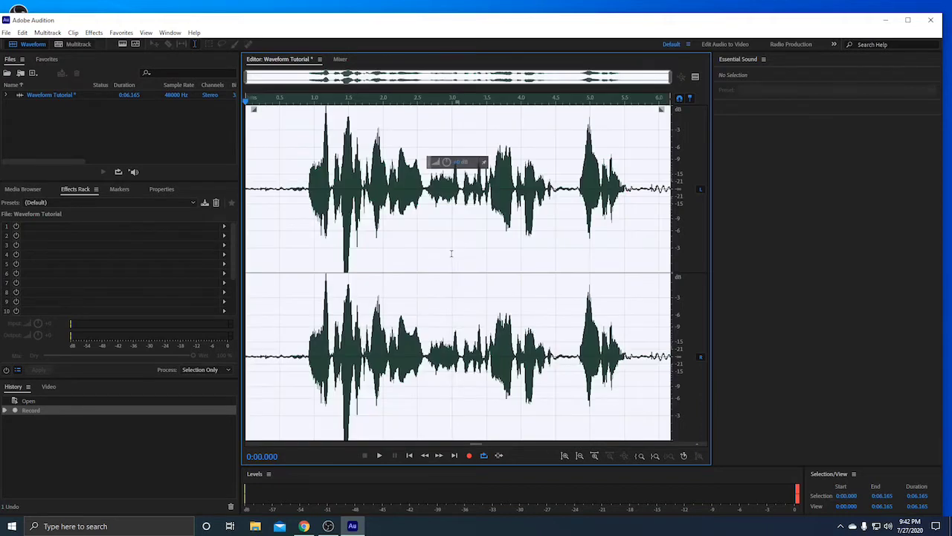
left_click(451, 254)
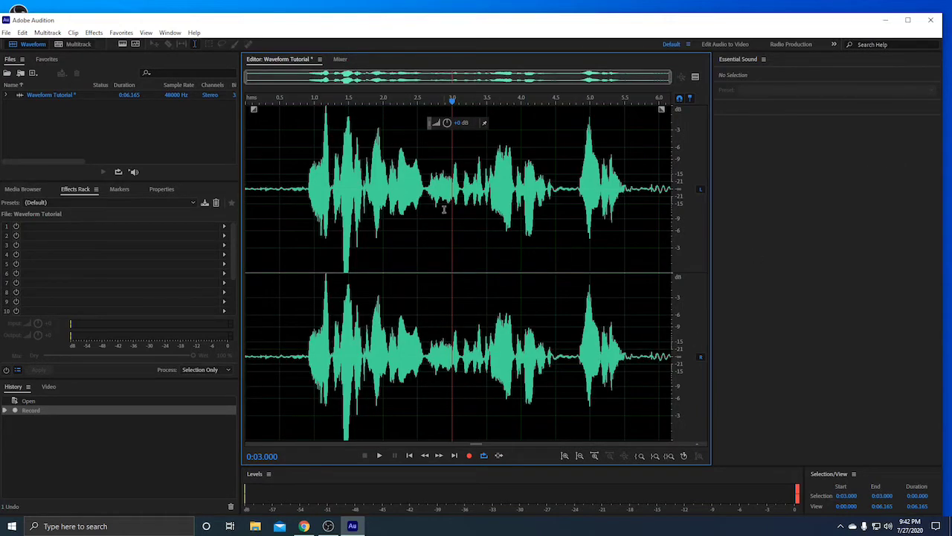
key("ctrl+a")
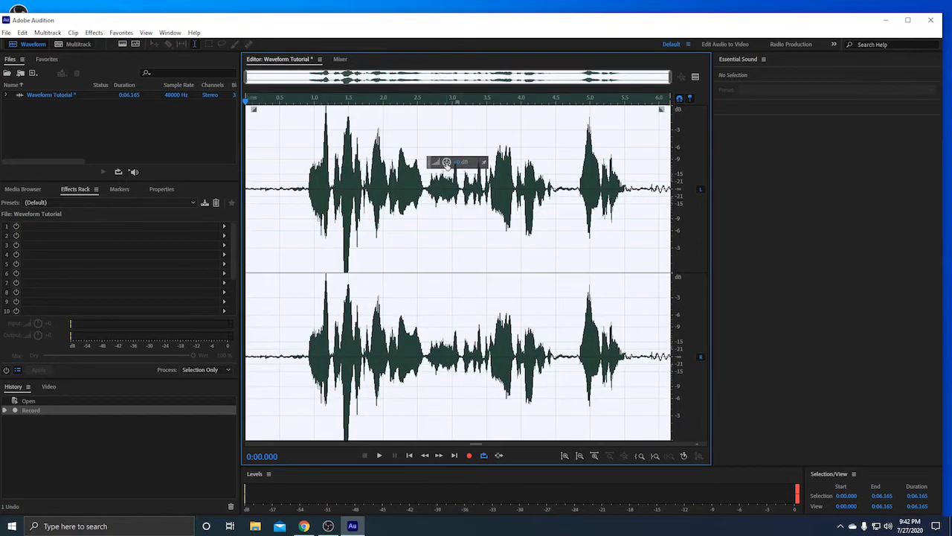
Boost the gain with the HUD knob, undo it, then select about 1.73–2.59 s
left_click_drag(446, 162, 441, 129)
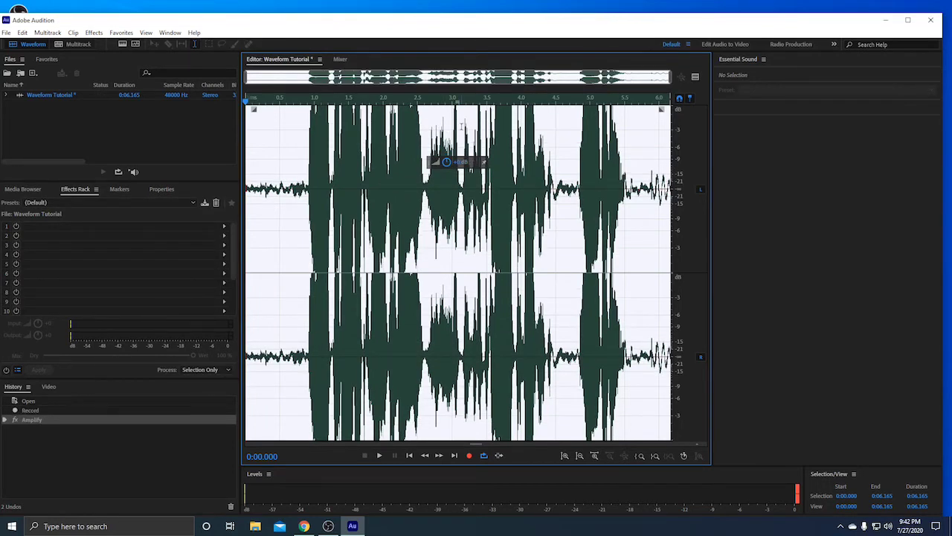
key("ctrl+z")
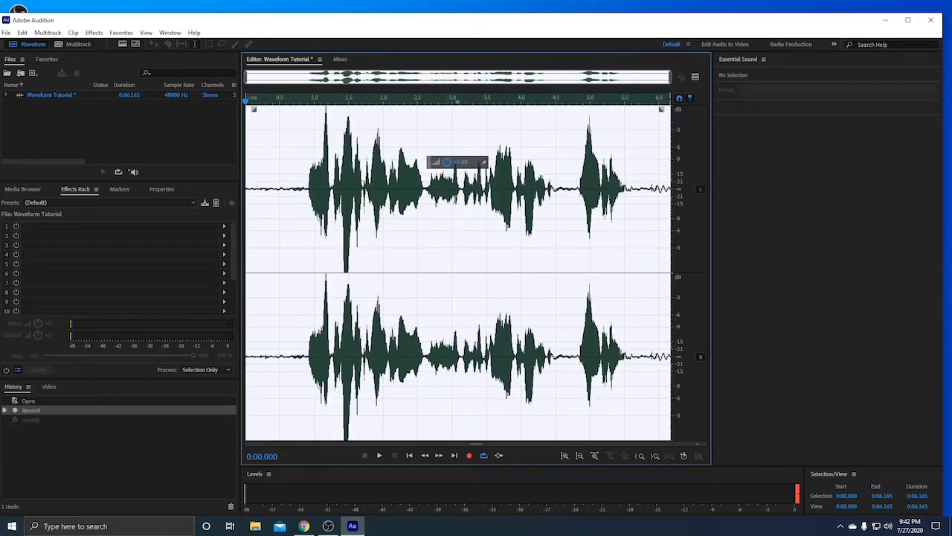
left_click(459, 202)
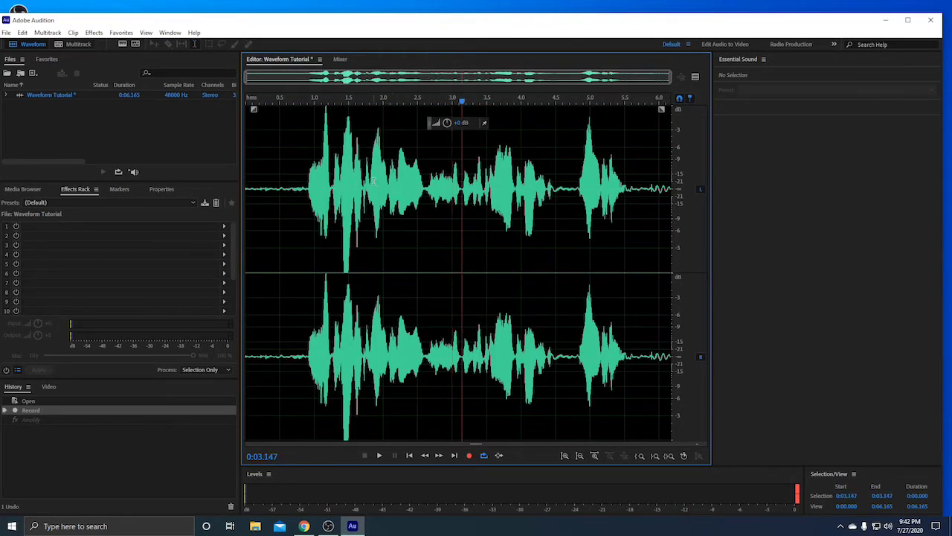
left_click_drag(365, 190, 424, 210)
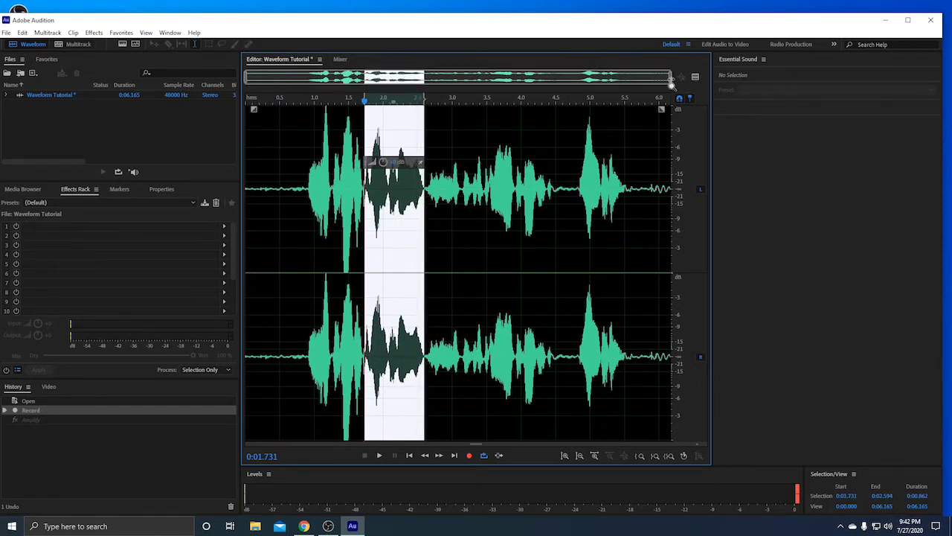
Zoom in on the selected stretch and move its start to about 1.70 s
left_click_drag(670, 77, 460, 95)
left_click_drag(373, 77, 403, 77)
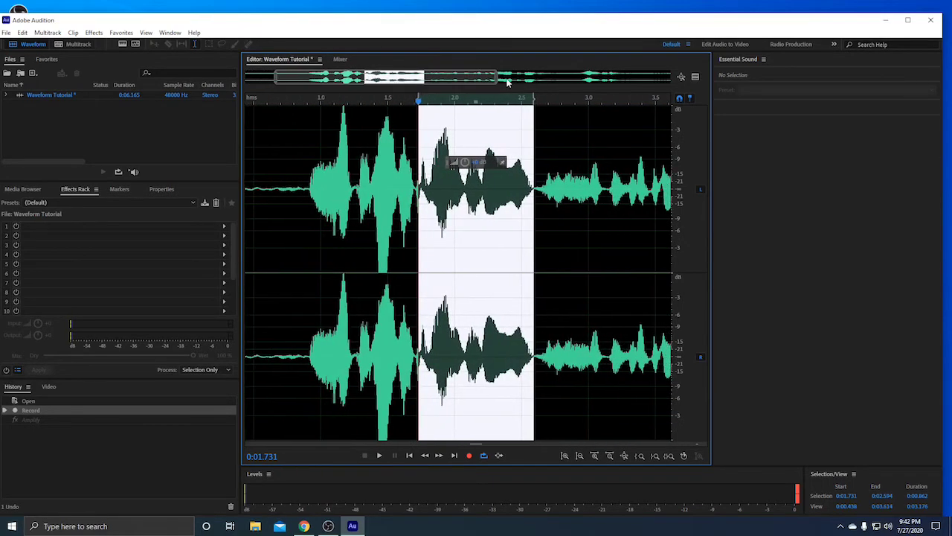
left_click_drag(496, 84, 457, 82)
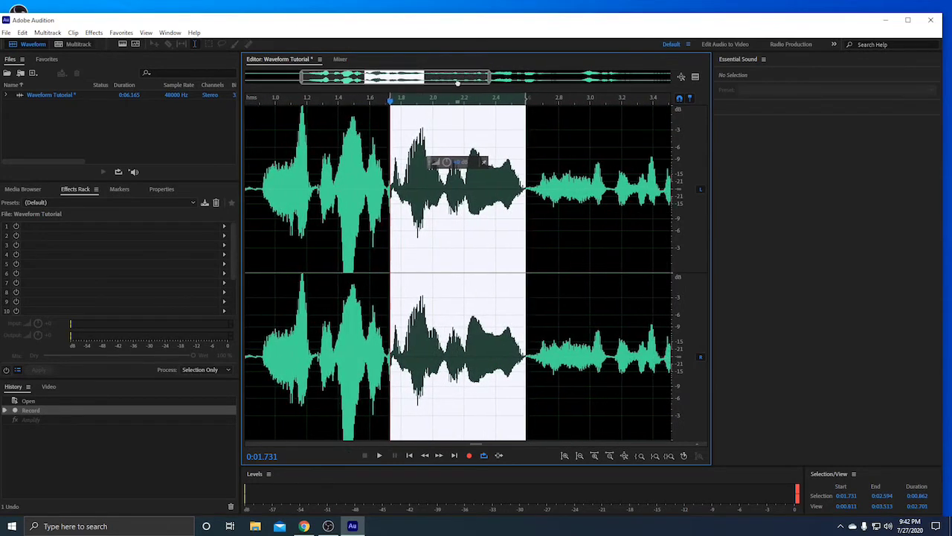
left_click_drag(390, 240, 385, 263)
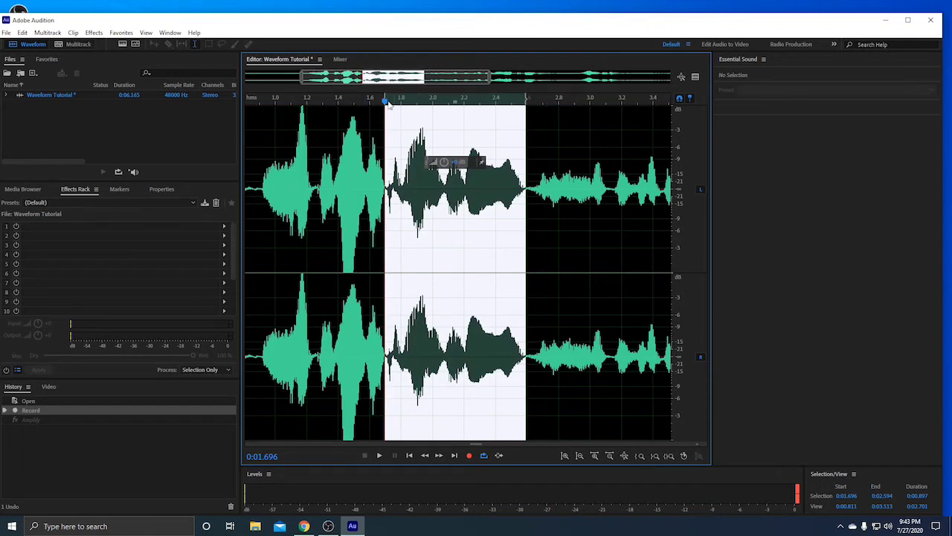
left_click_drag(389, 101, 385, 101)
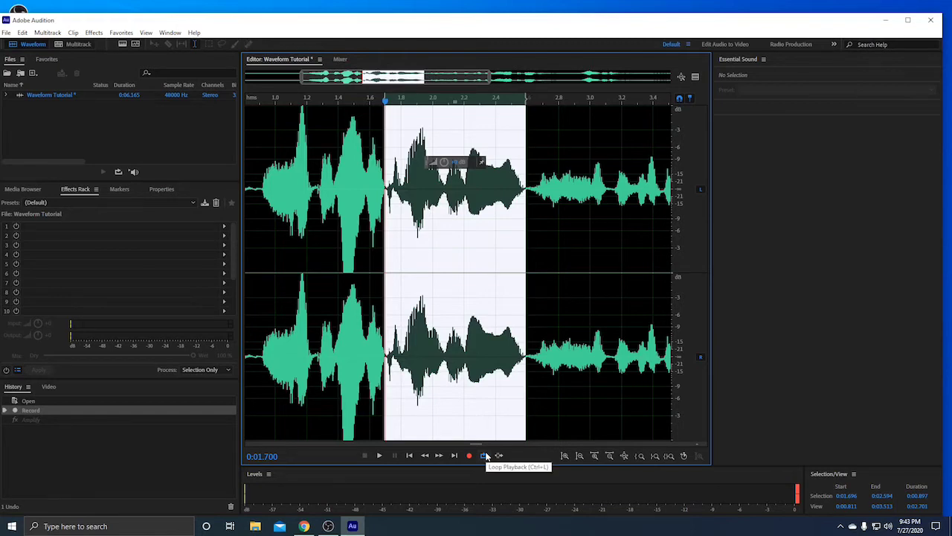
Enable looping, play the selection on repeat, stop, then deselect near 2.09 s
left_click(484, 456)
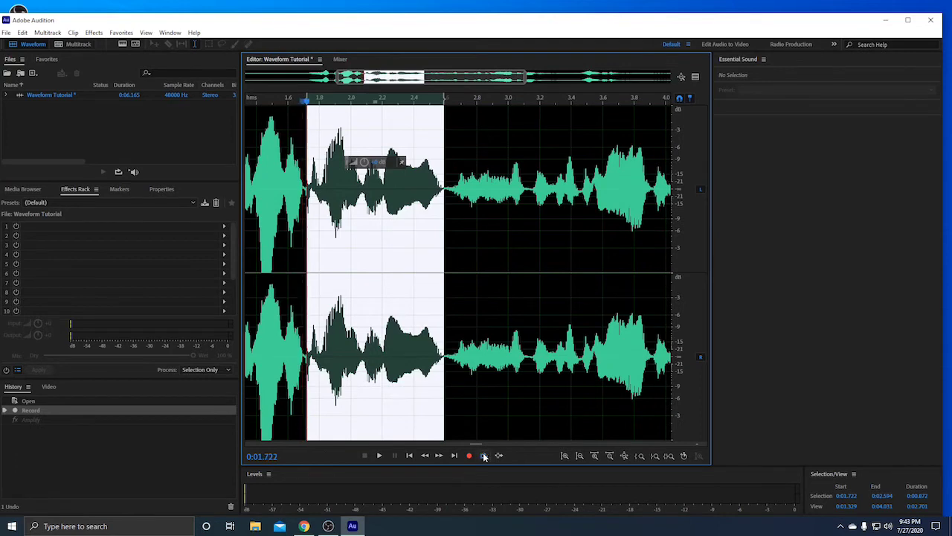
key("space")
key("space")
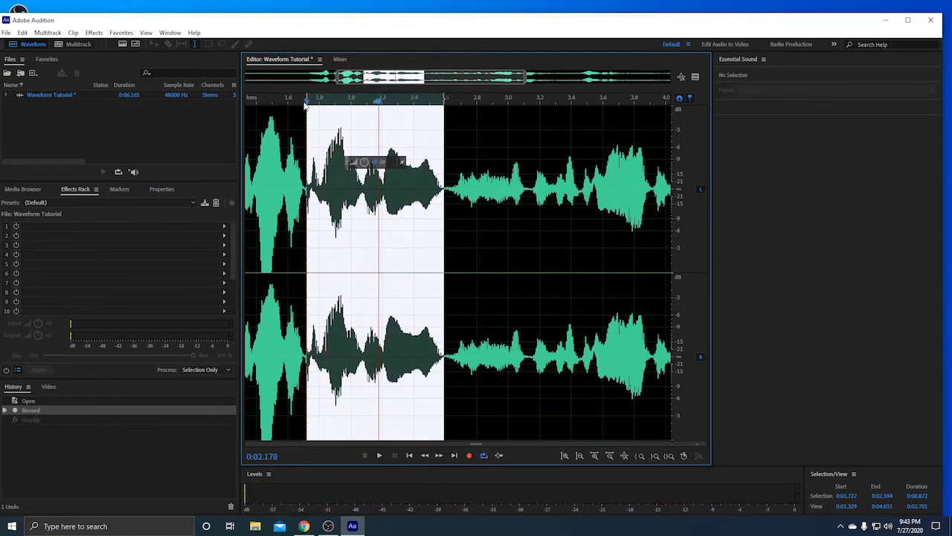
key("space")
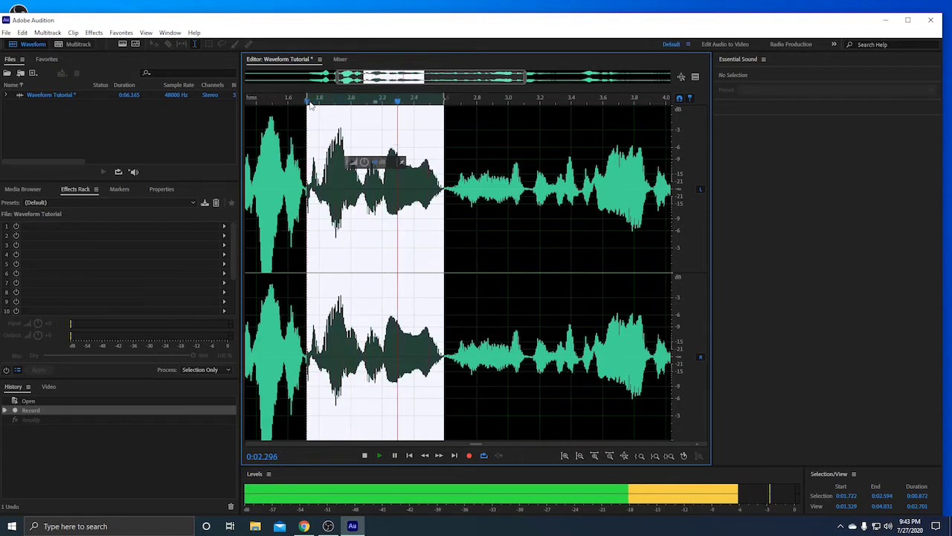
key("space")
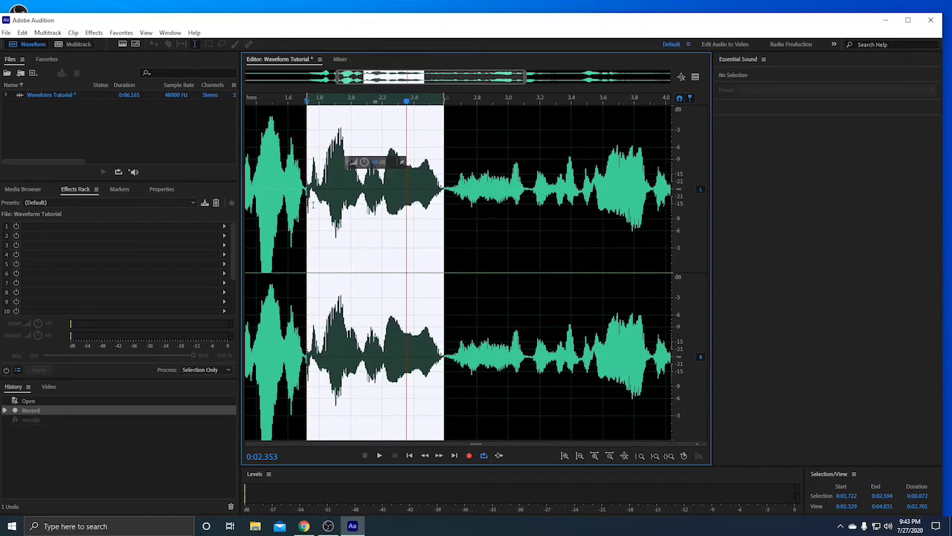
left_click(364, 239)
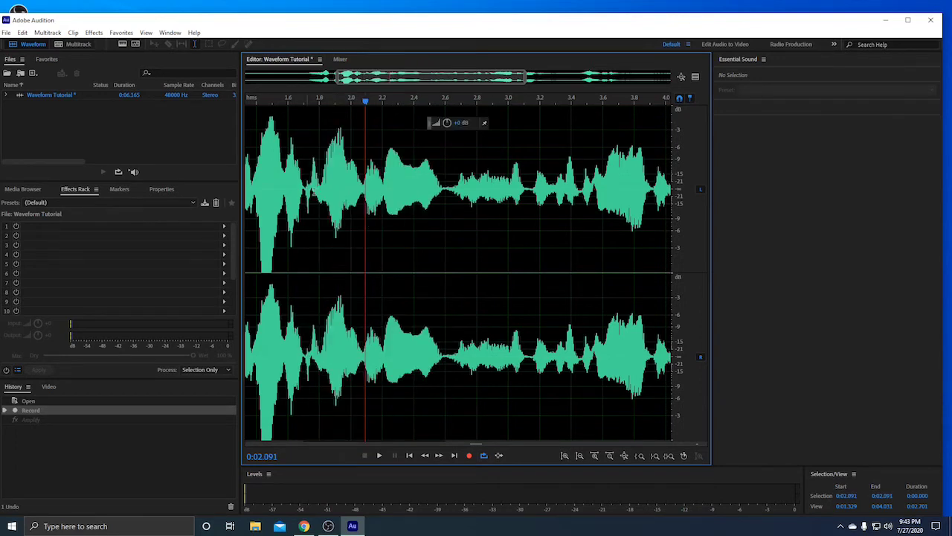
left_click_drag(307, 171, 446, 171)
left_click(331, 171)
left_click_drag(311, 199, 441, 200)
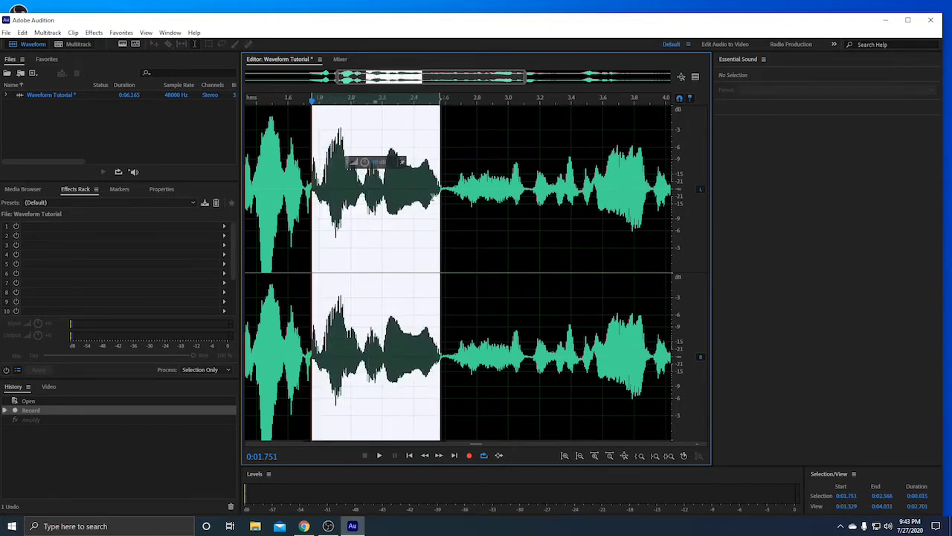
key("Delete")
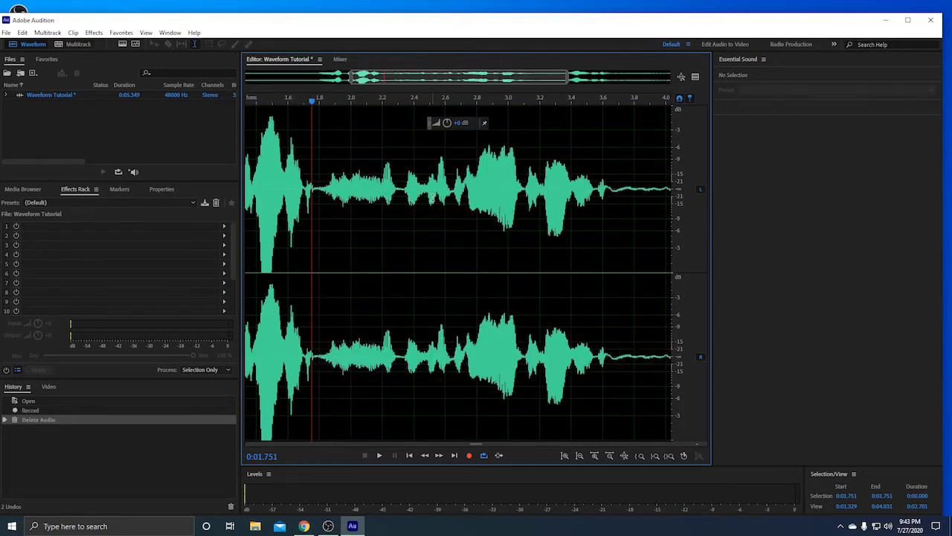
key("ctrl+z")
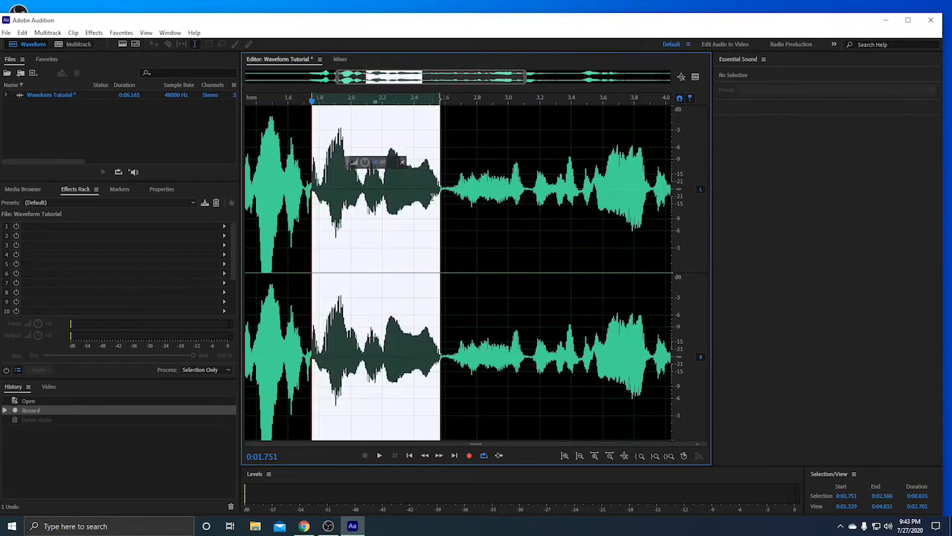
left_click(472, 140)
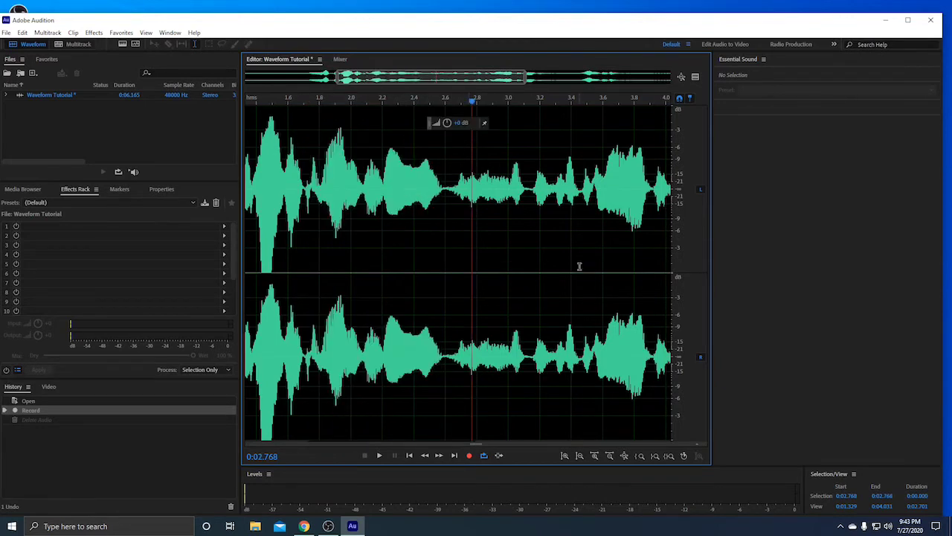
left_click_drag(250, 26, 286, 28)
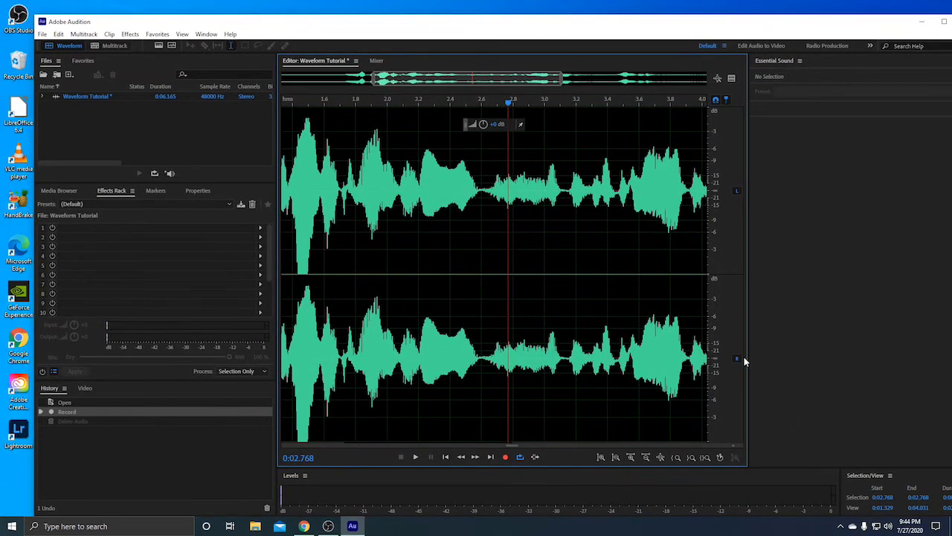
Create multitrack session 'Mulitrack Tutoiral' at 48000 Hz, 32 (float), Stereo master
scroll(548, 278, "down", 1)
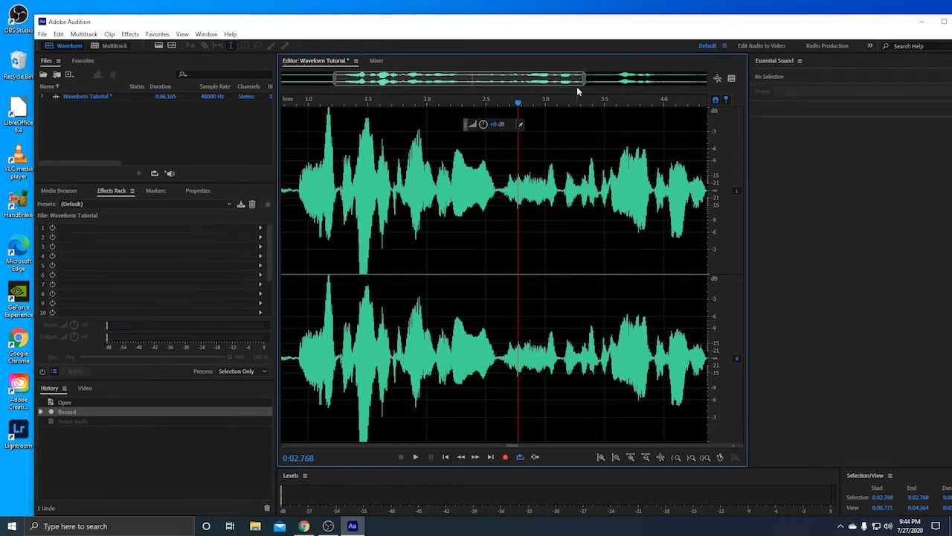
left_click_drag(585, 79, 709, 80)
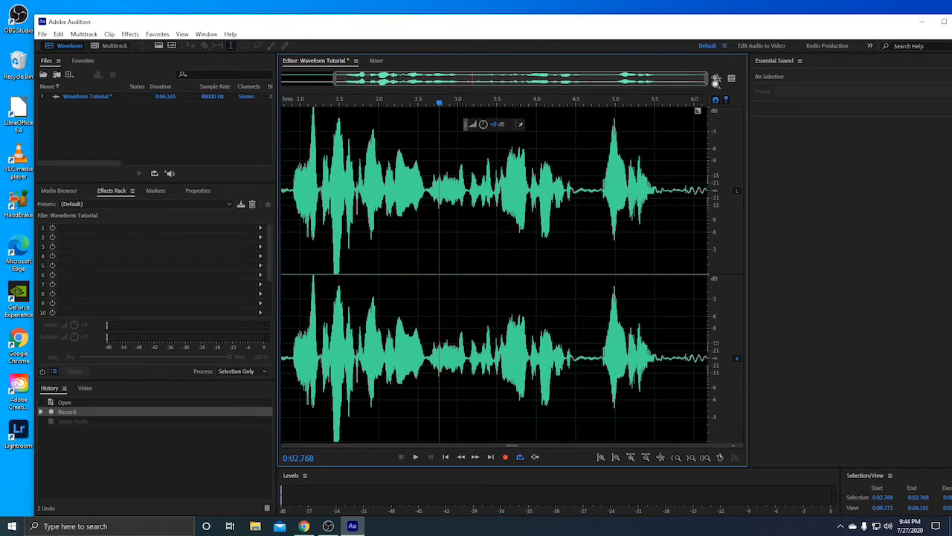
left_click(110, 46)
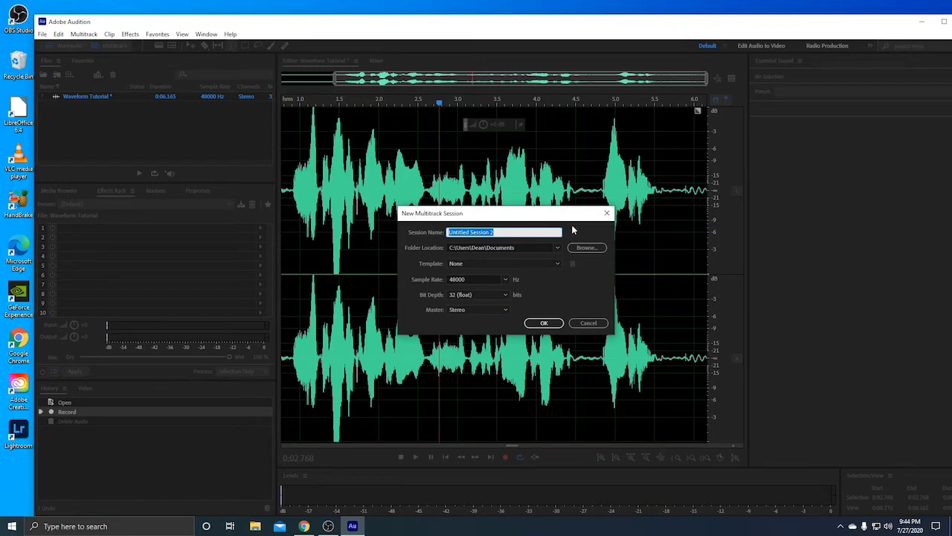
type("Mulitrack Tutoiral")
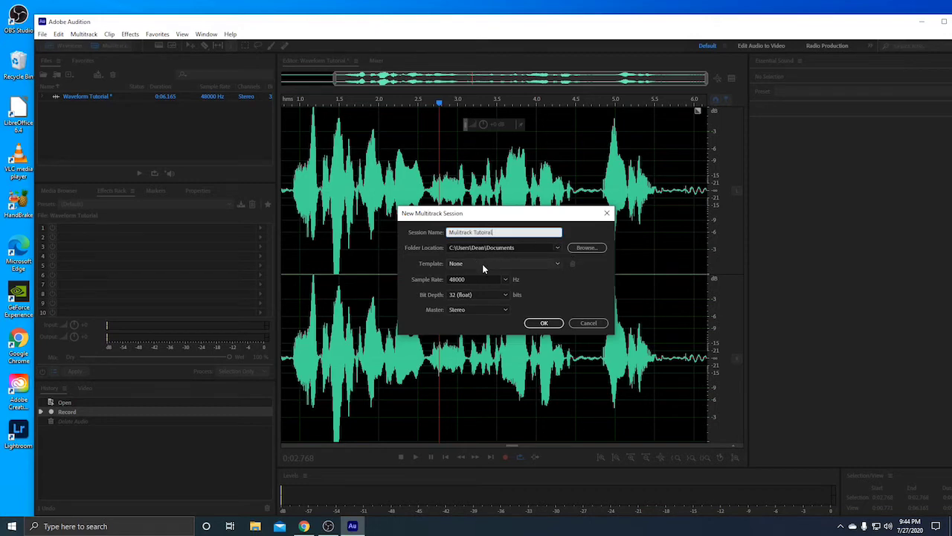
left_click(507, 279)
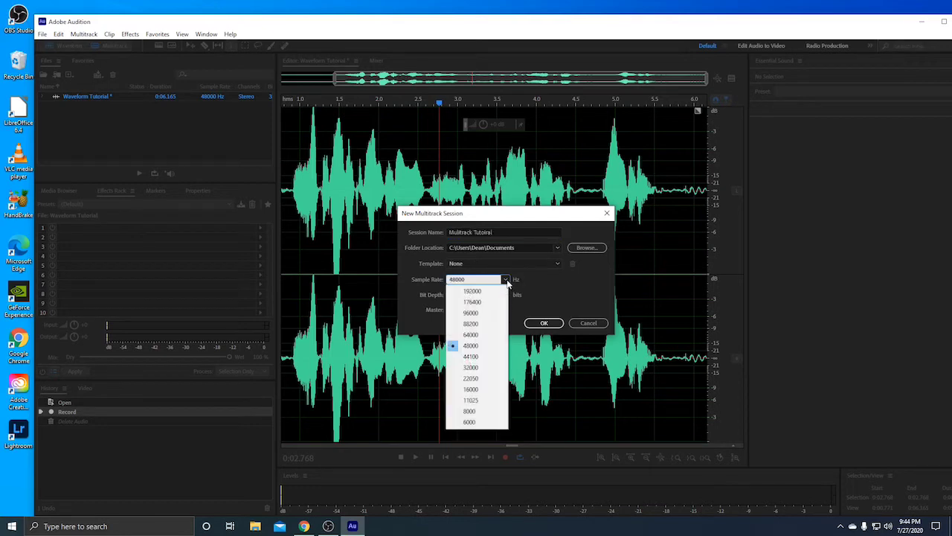
left_click(472, 346)
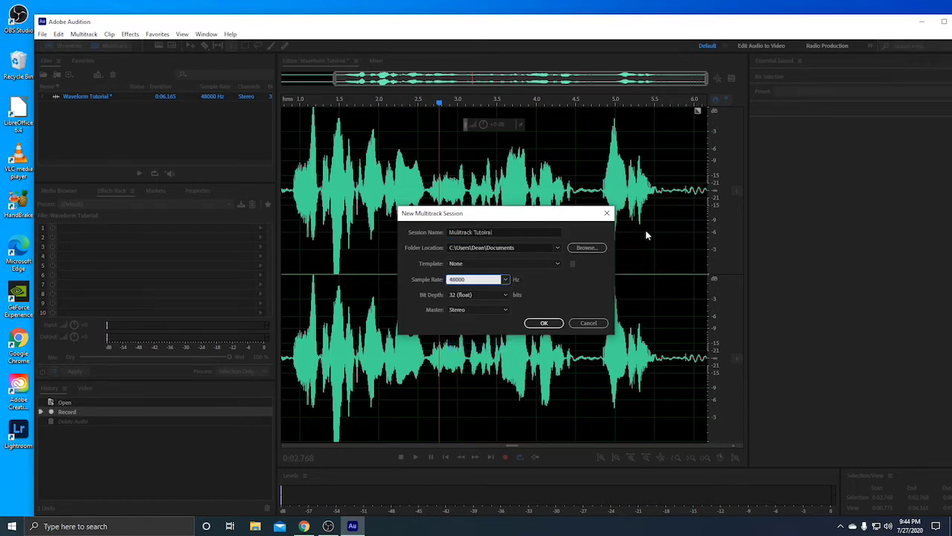
left_click(455, 295)
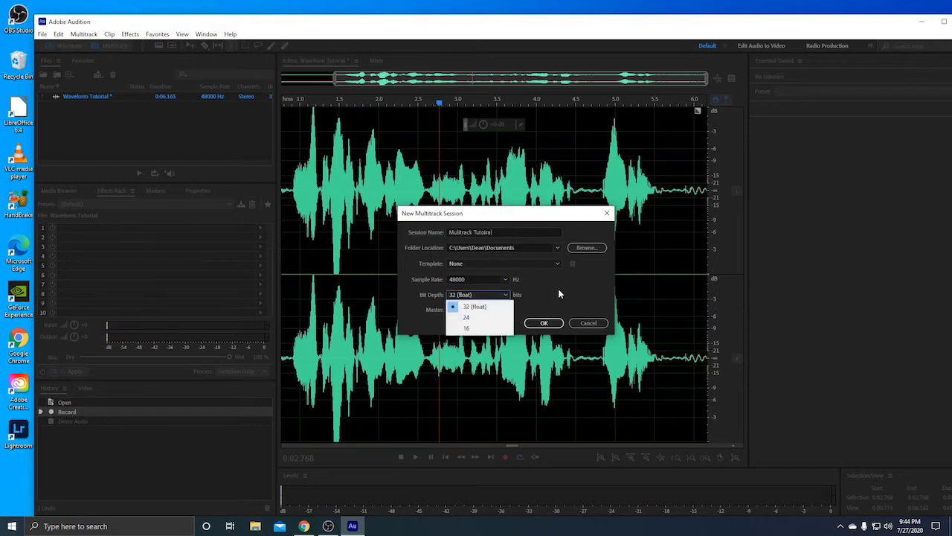
left_click(565, 288)
left_click(473, 311)
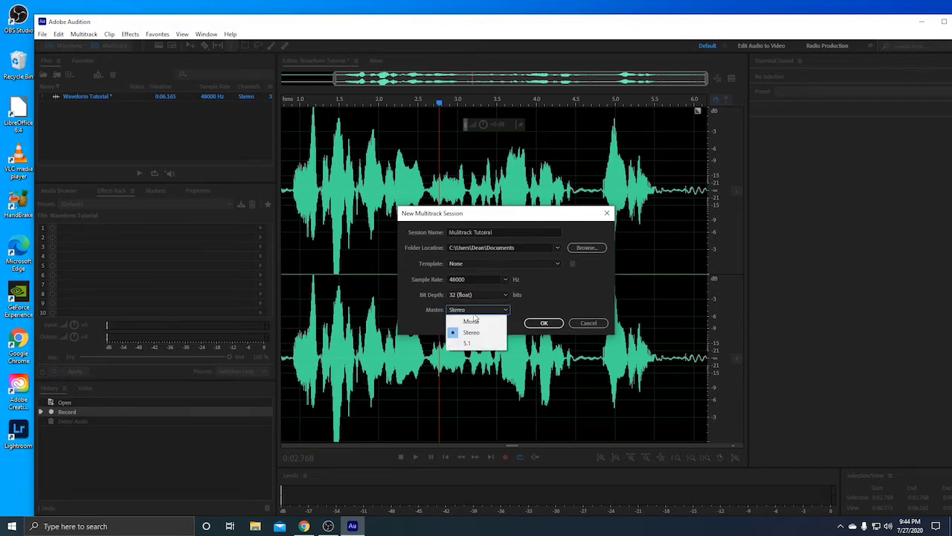
left_click(471, 333)
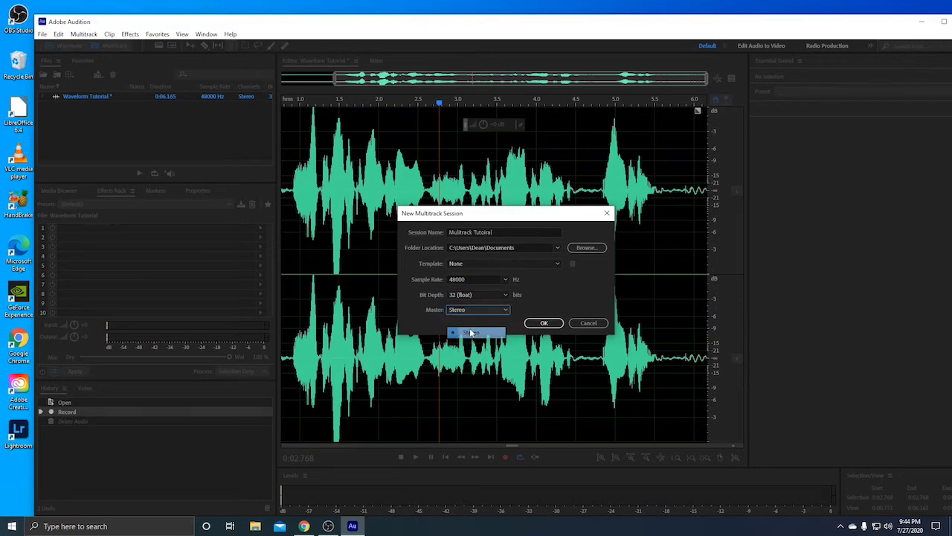
left_click(545, 324)
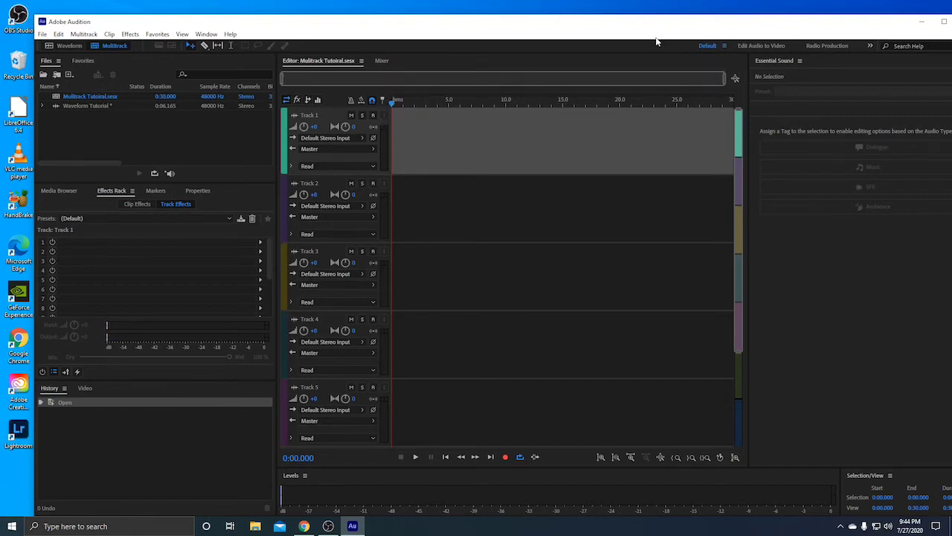
left_click_drag(725, 79, 734, 201)
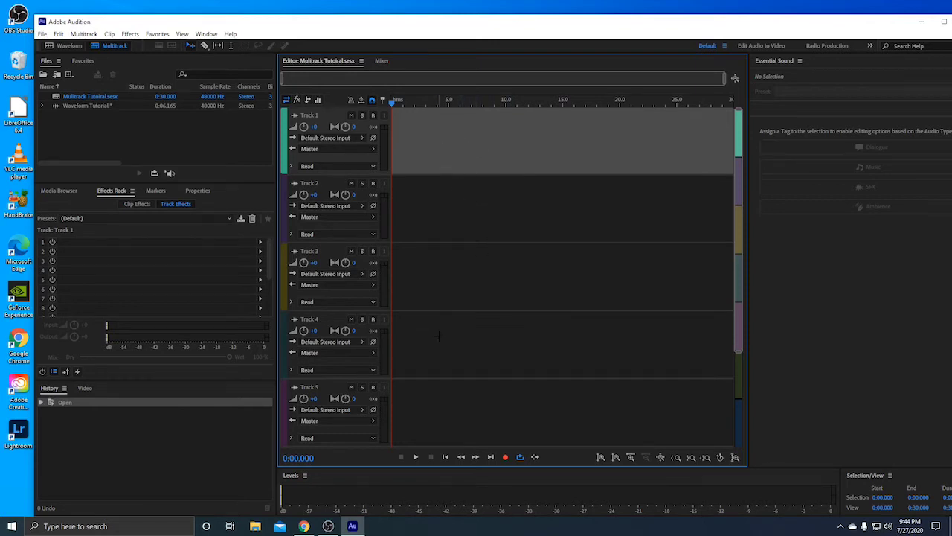
Arm Track 1, record a roughly 5-second voice clip from the session start, and play it back
left_click(373, 116)
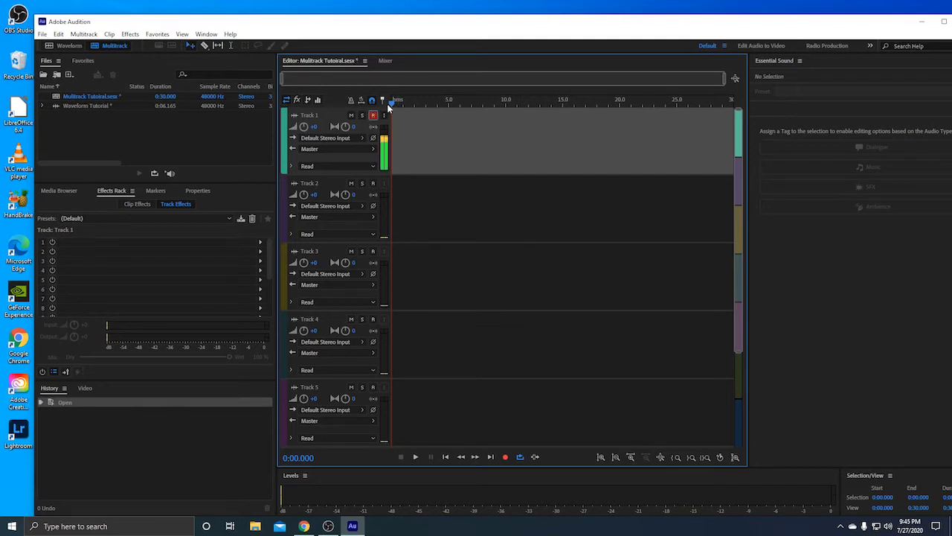
left_click(402, 109)
key("Home")
left_click(506, 457)
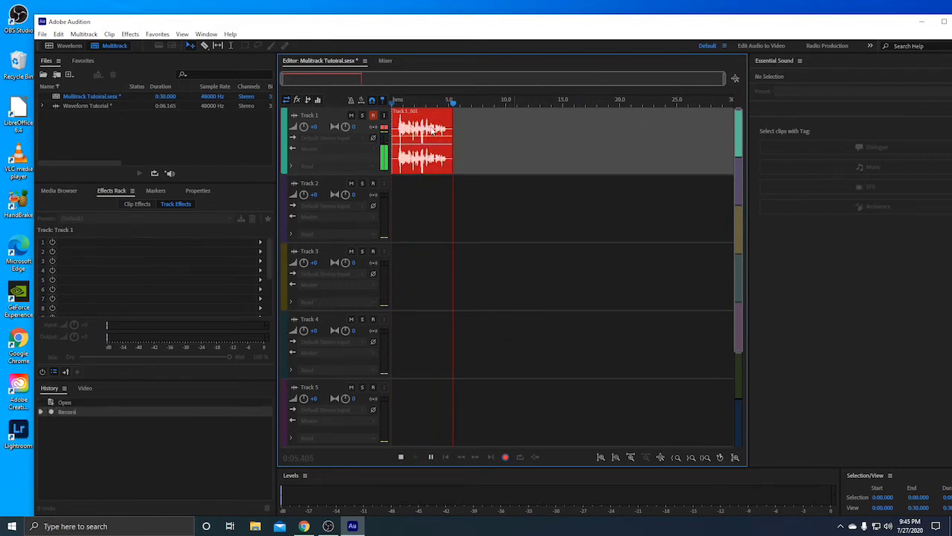
key("space")
left_click(397, 104)
key("space")
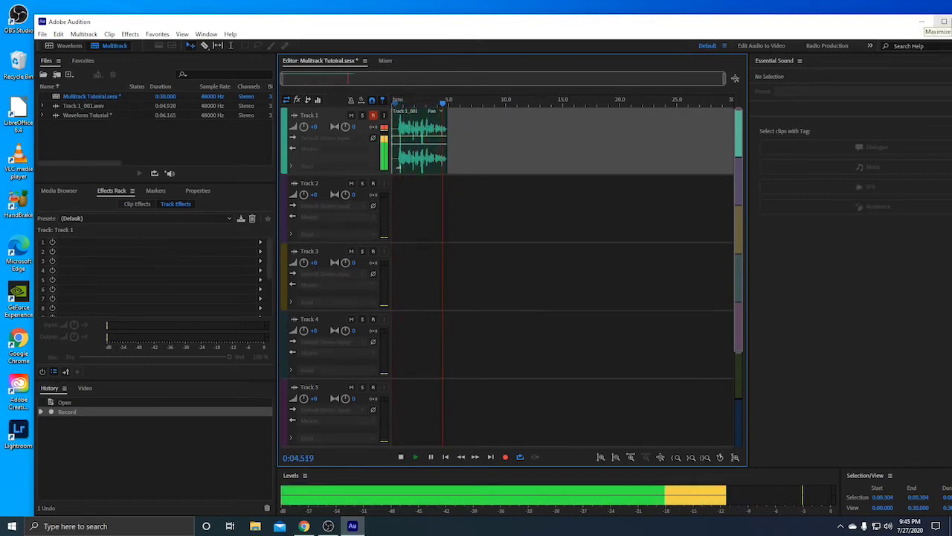
Trim the start of the Track 1_001 clip, then undo a trial trim of its end
key("space")
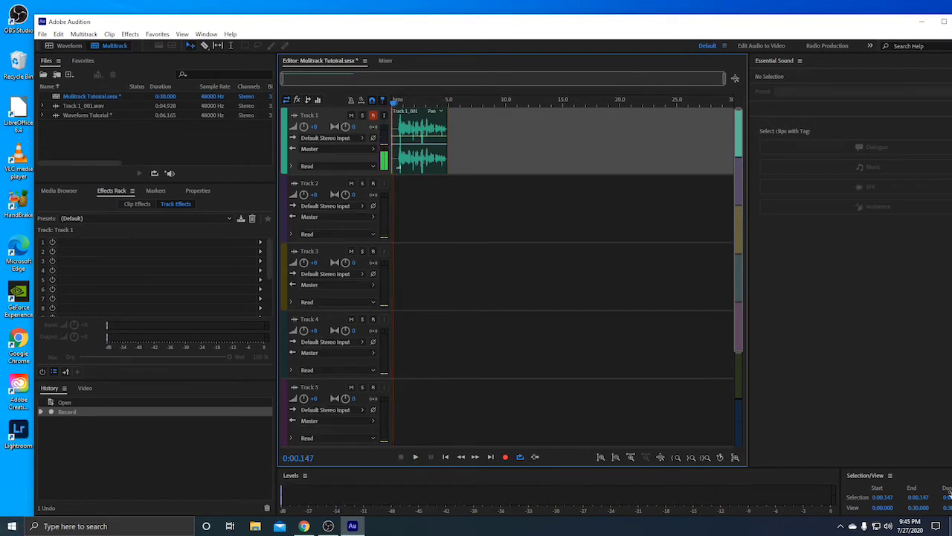
left_click_drag(394, 99, 386, 99)
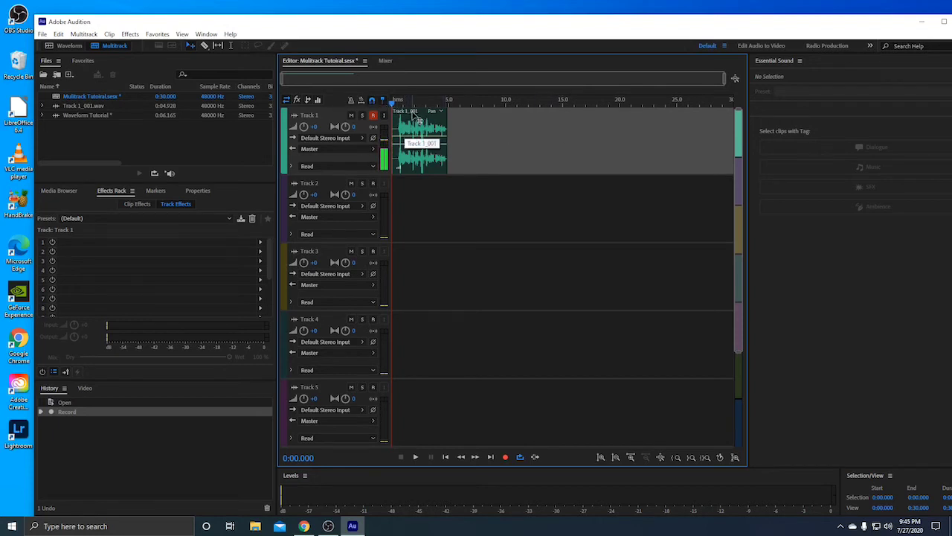
left_click(398, 103)
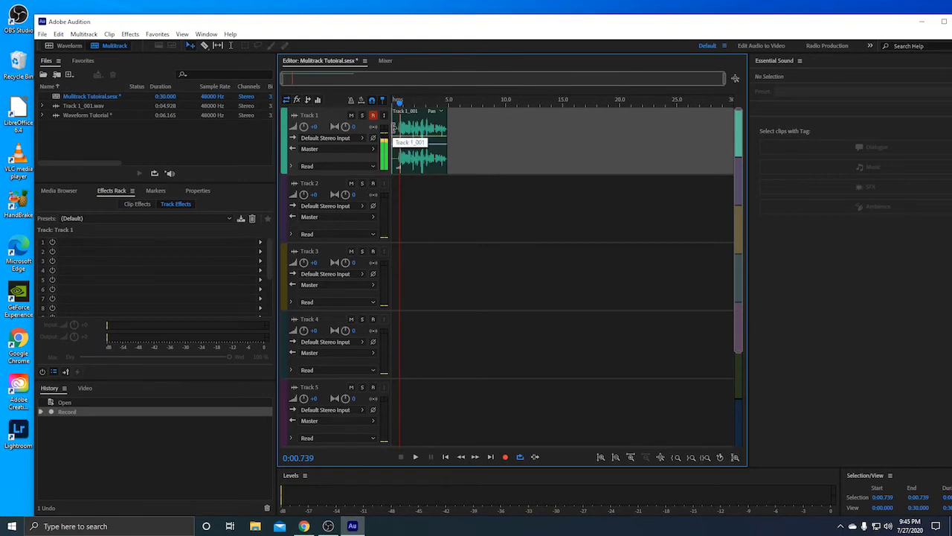
left_click_drag(394, 128, 400, 133)
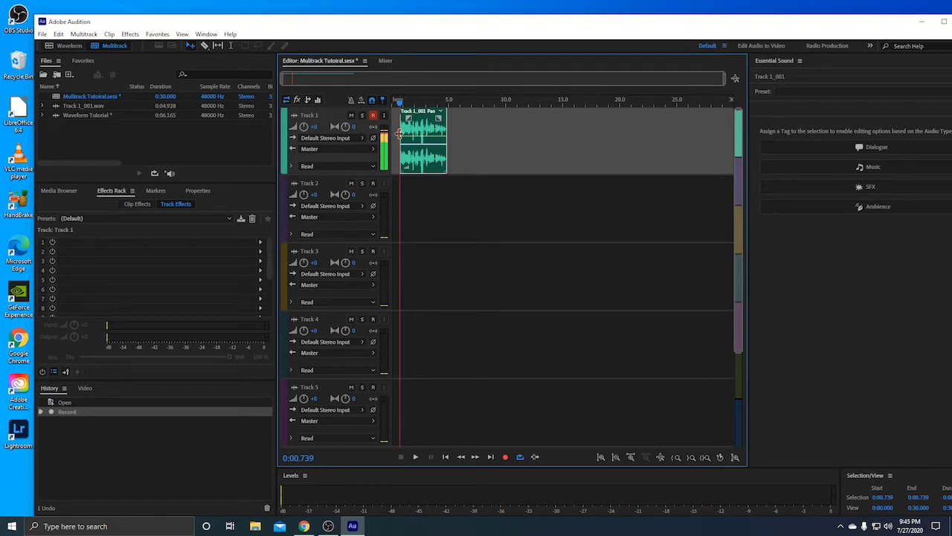
left_click_drag(399, 133, 384, 147)
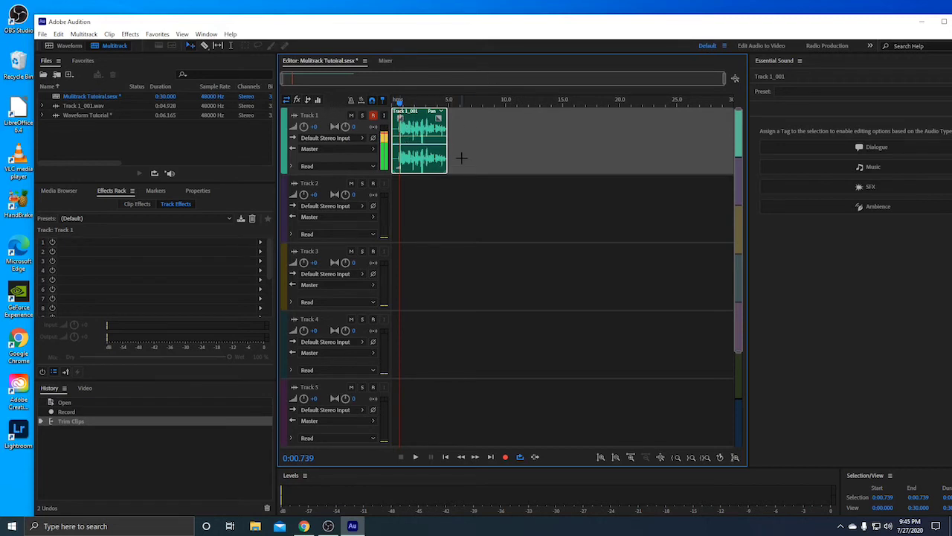
left_click_drag(445, 148, 422, 151)
key("ctrl+z")
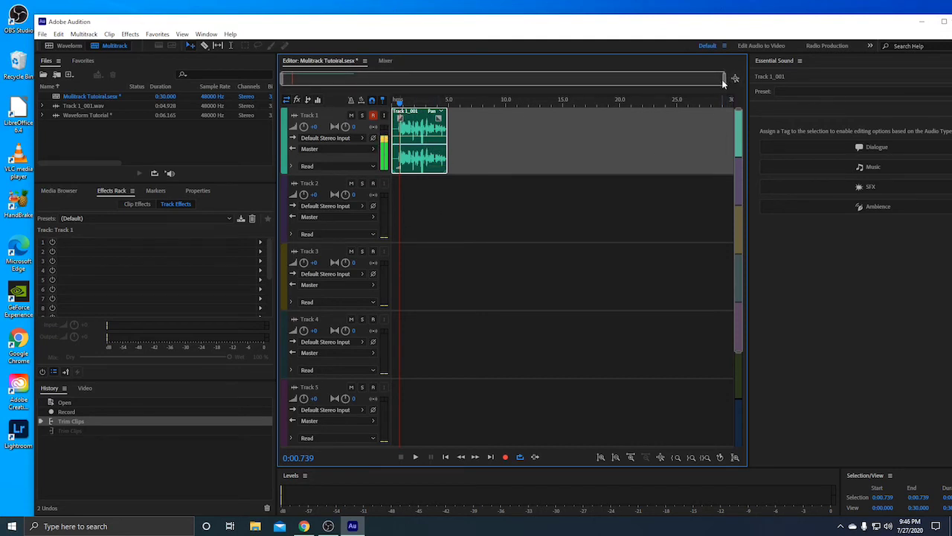
Zoom in on the Track 1_001 clip and add a fade-in at its start and a fade-out at its end
left_click_drag(722, 81, 837, 124)
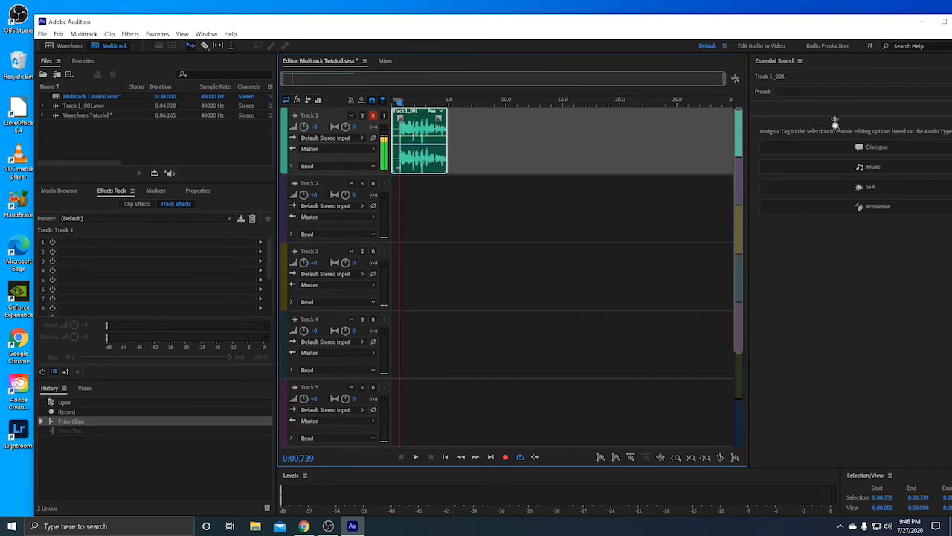
left_click(630, 457)
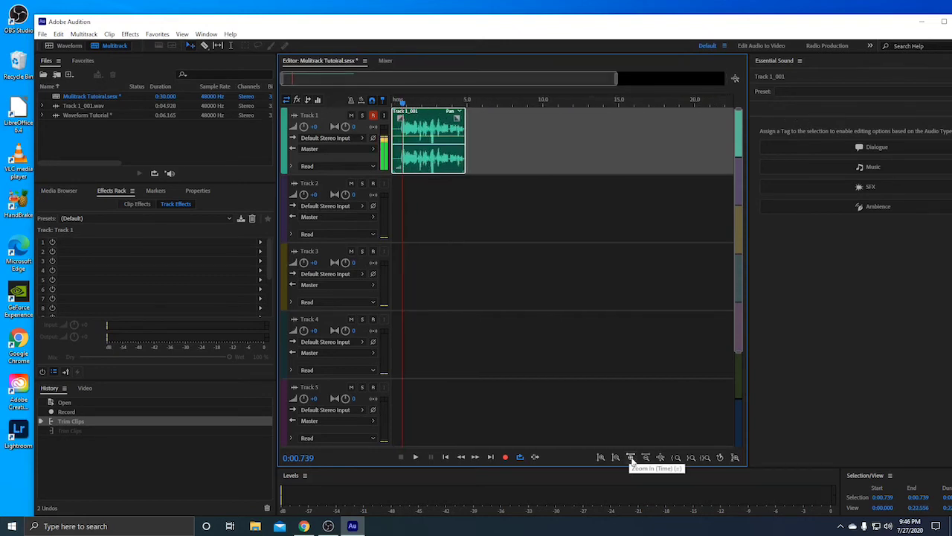
left_click(630, 457)
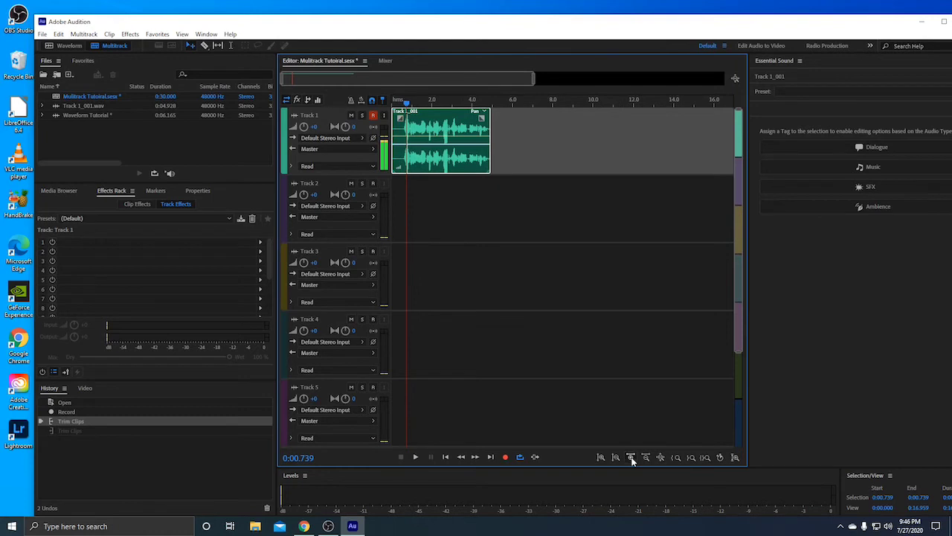
left_click(630, 457)
left_click_drag(464, 77, 397, 80)
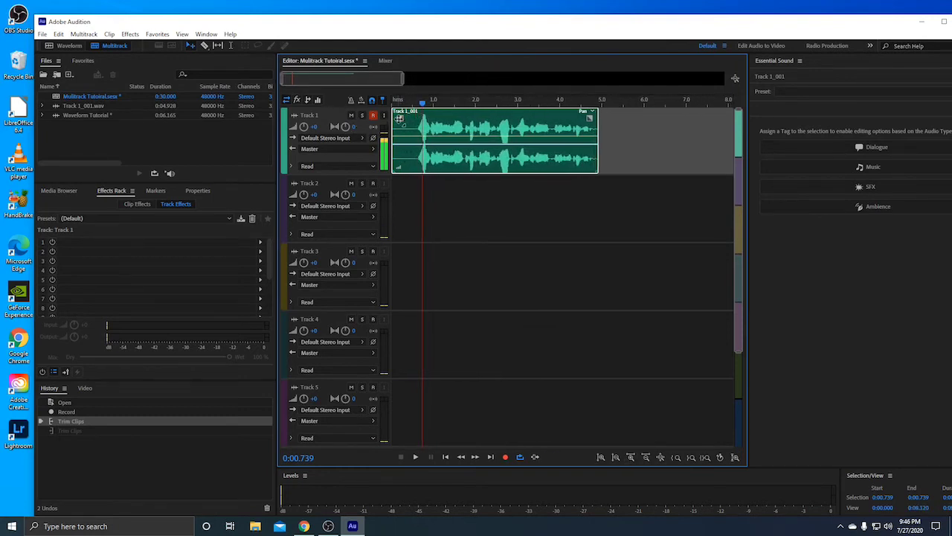
left_click_drag(399, 113, 442, 113)
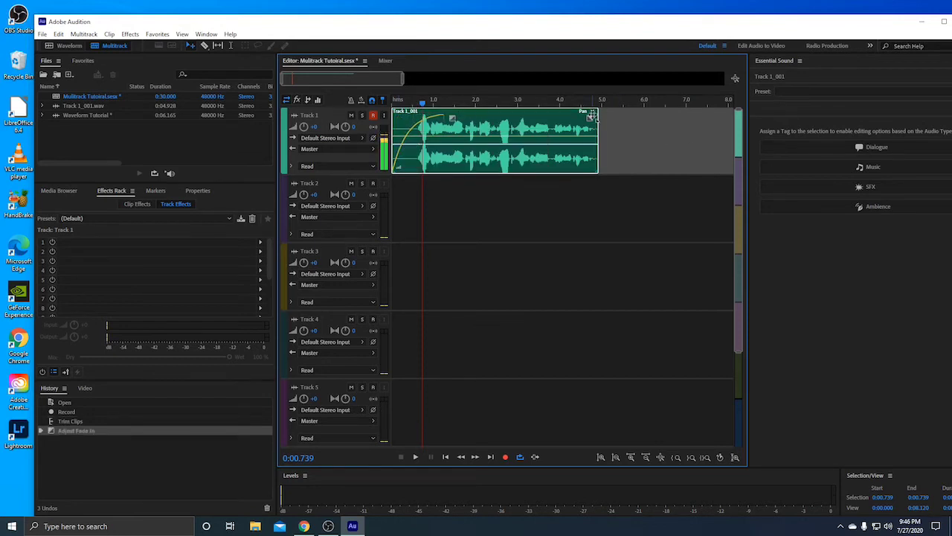
left_click_drag(592, 115, 558, 118)
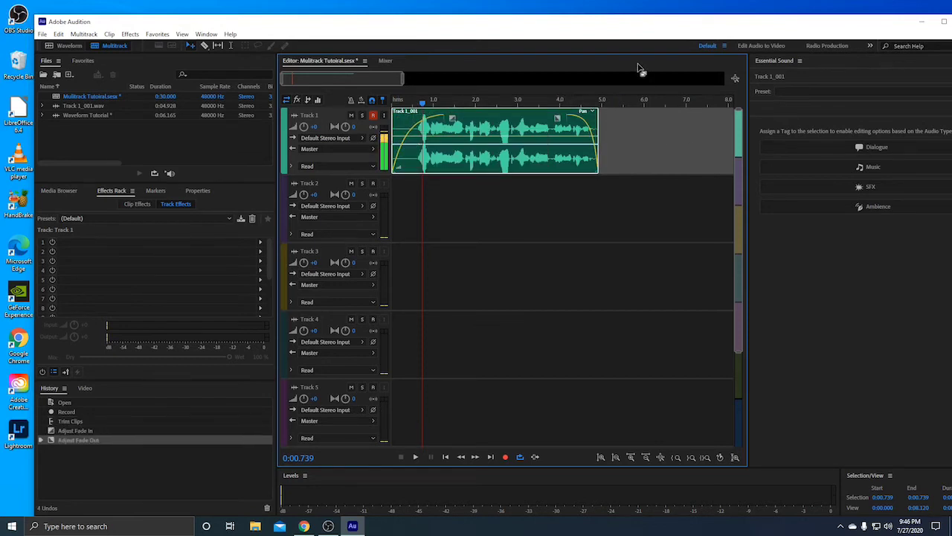
Play the faded clip back from the session start
left_click(396, 103)
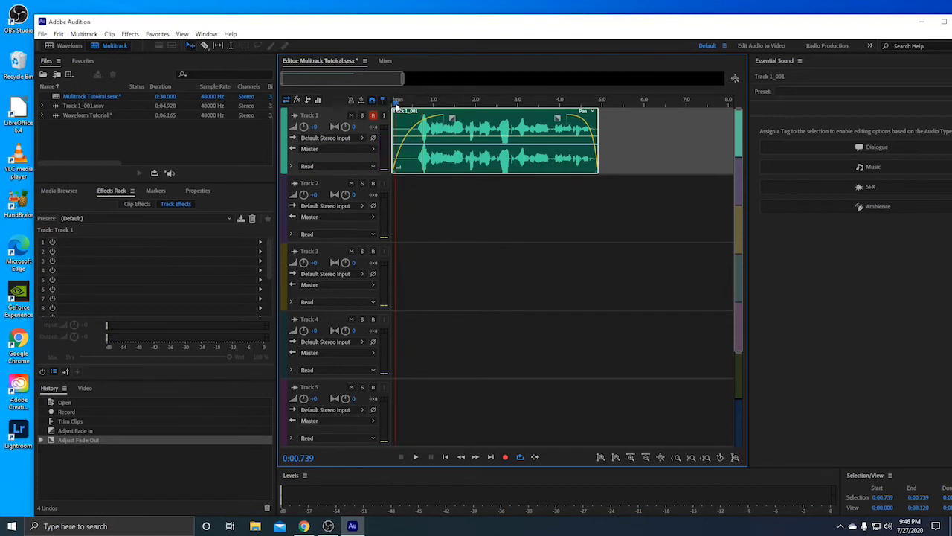
key("space")
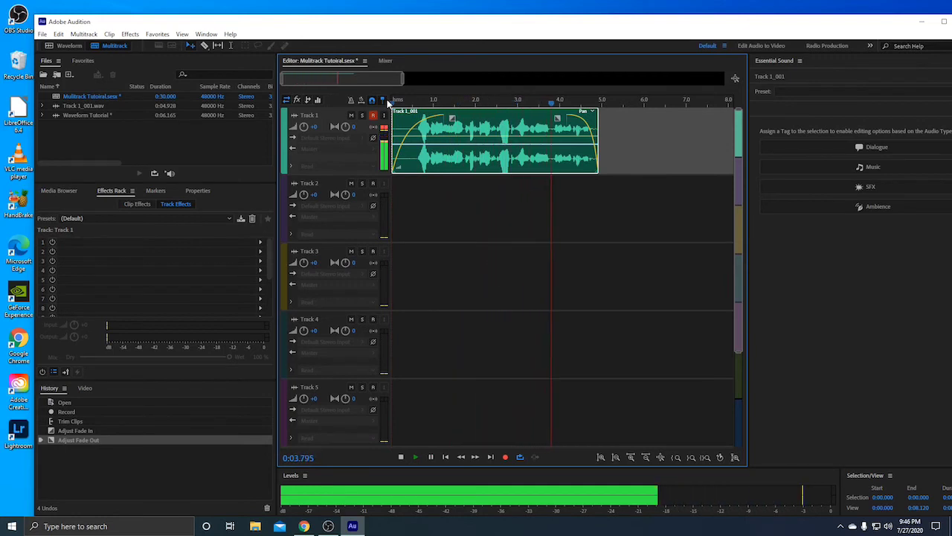
key("space")
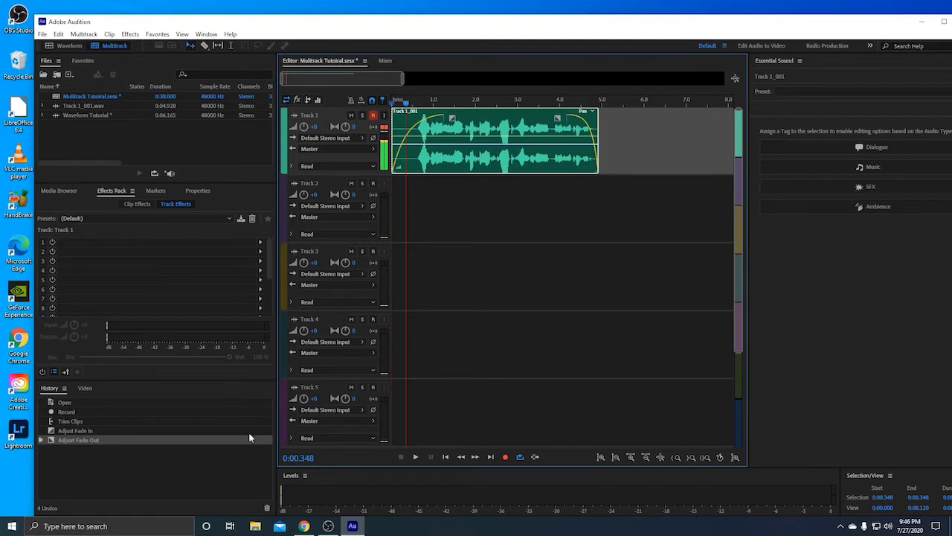
Rename Track 1 to 'Voiceover' and return the playhead to zero
left_click(318, 114)
double_click(317, 114)
type("Voiceover")
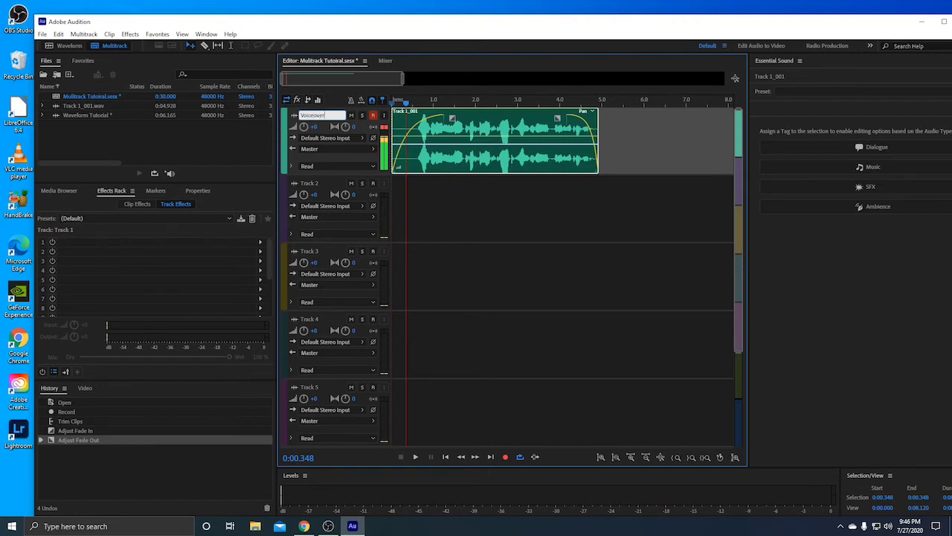
key("Return")
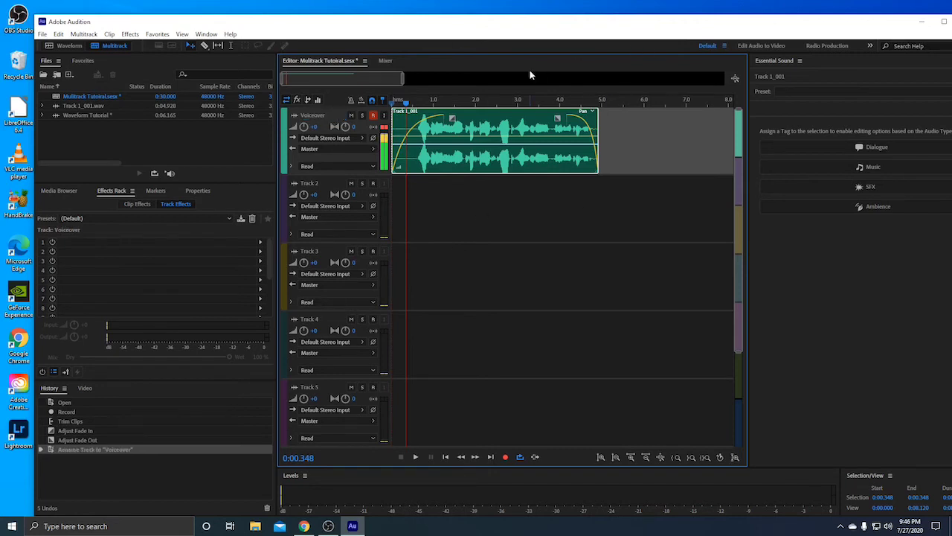
left_click_drag(406, 103, 366, 109)
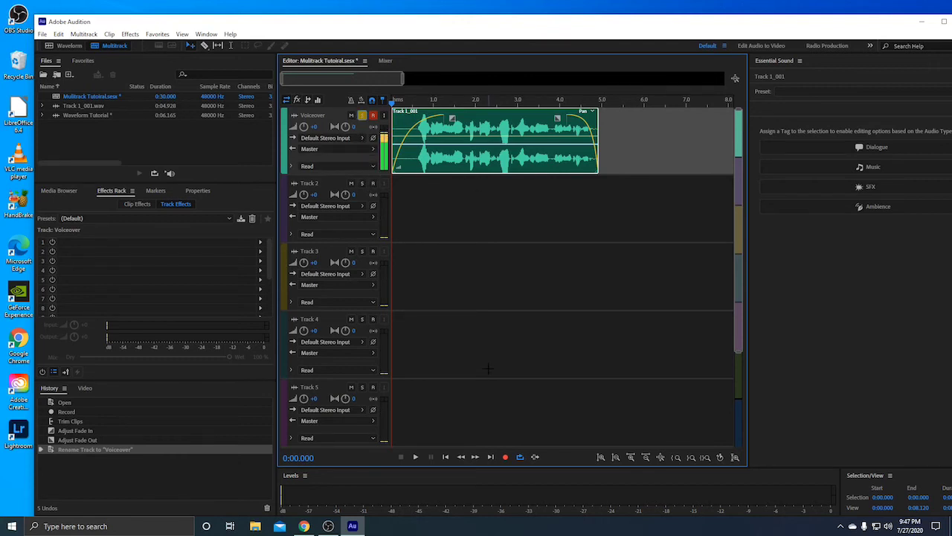
Turn off solo and unmute the Voiceover track, leaving Track 2's name unchanged
left_click(361, 116)
left_click(351, 116)
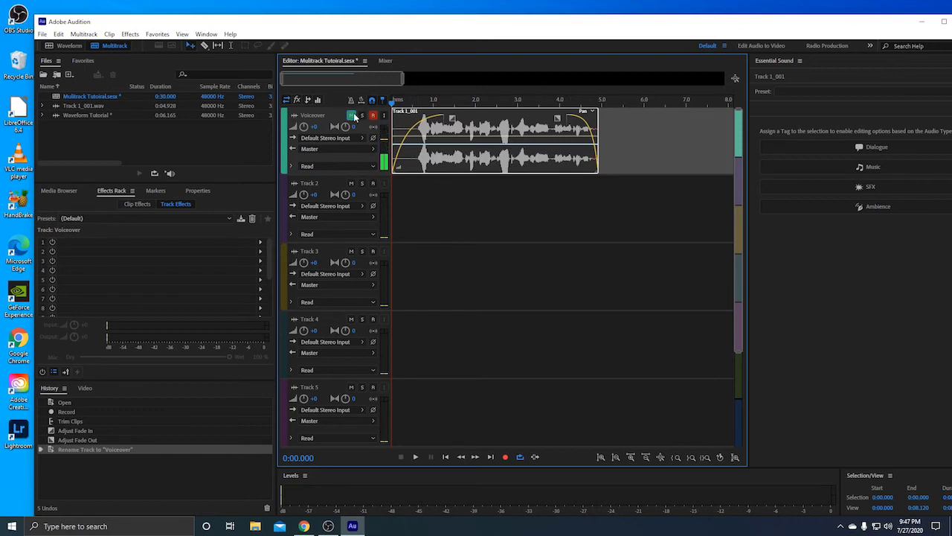
left_click(352, 116)
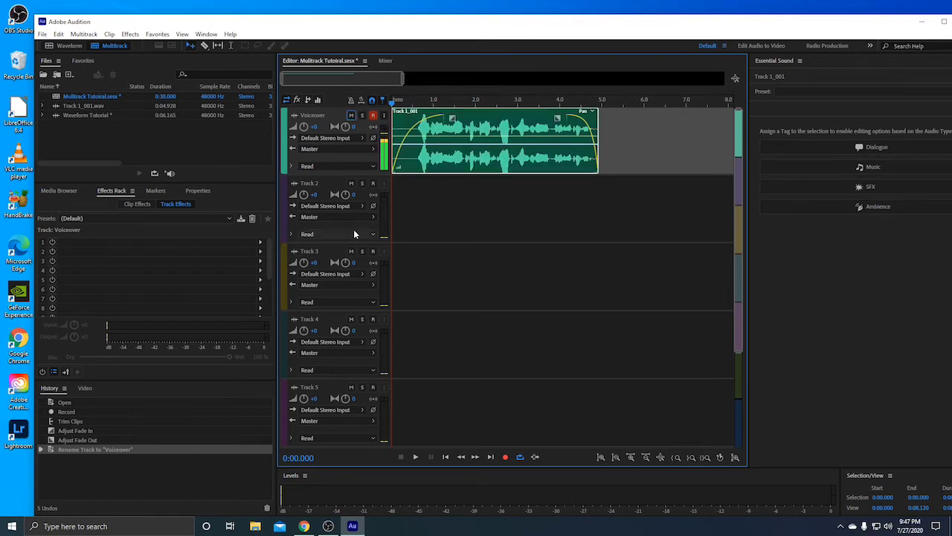
left_click(320, 183)
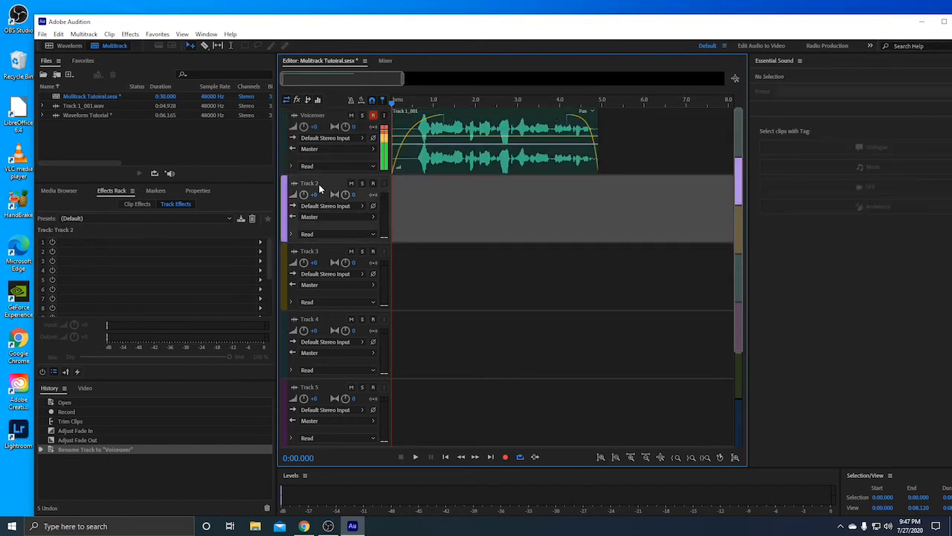
left_click(318, 183)
left_click(453, 209)
Keep Voiceover's output on Master and input on Default Stereo Input, then select its clip
left_click(333, 166)
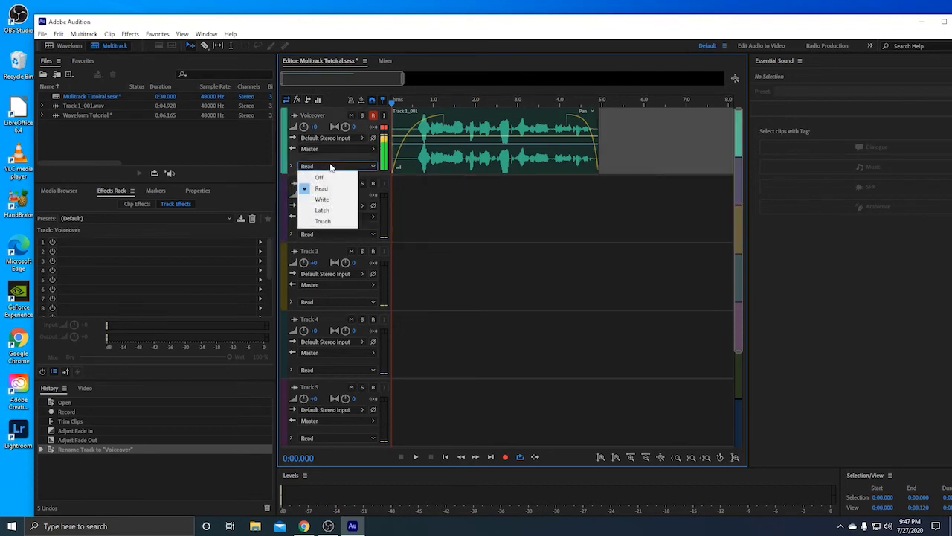
left_click(498, 219)
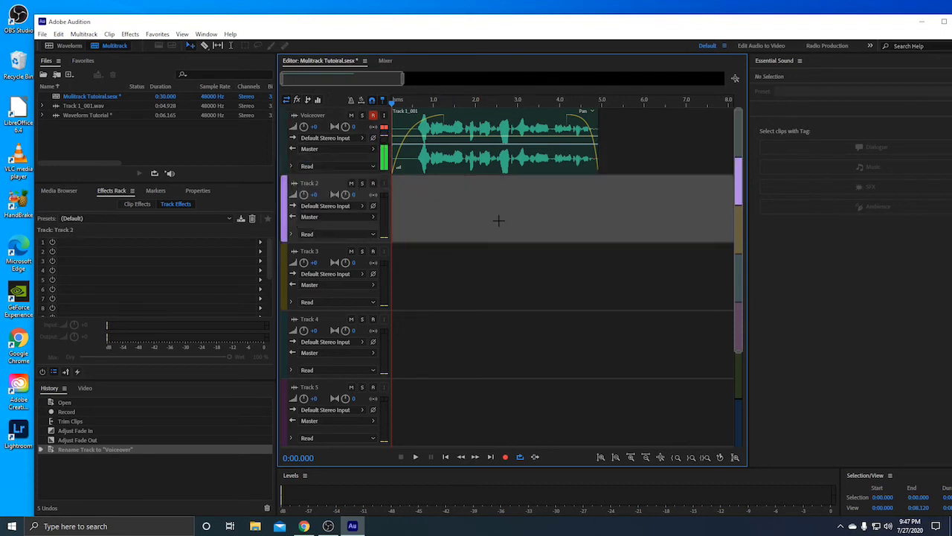
left_click(356, 148)
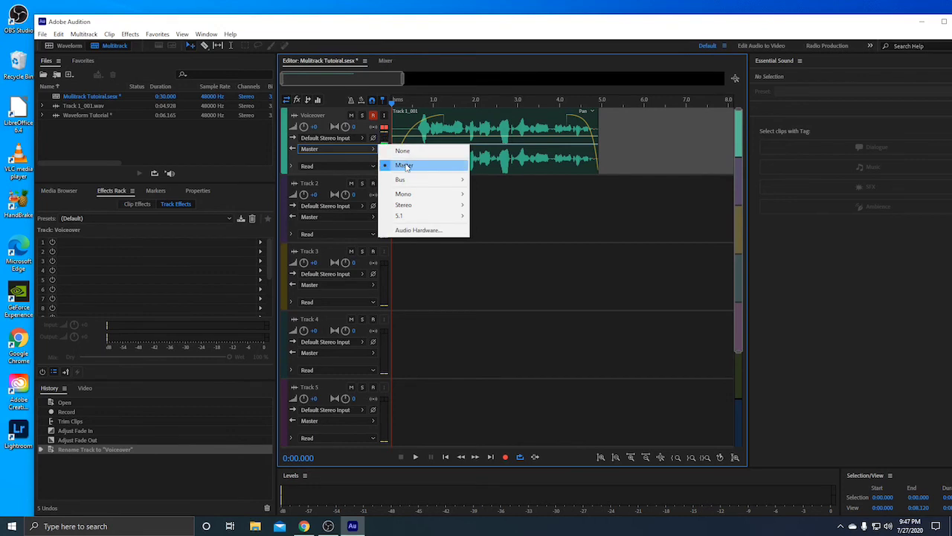
left_click(407, 167)
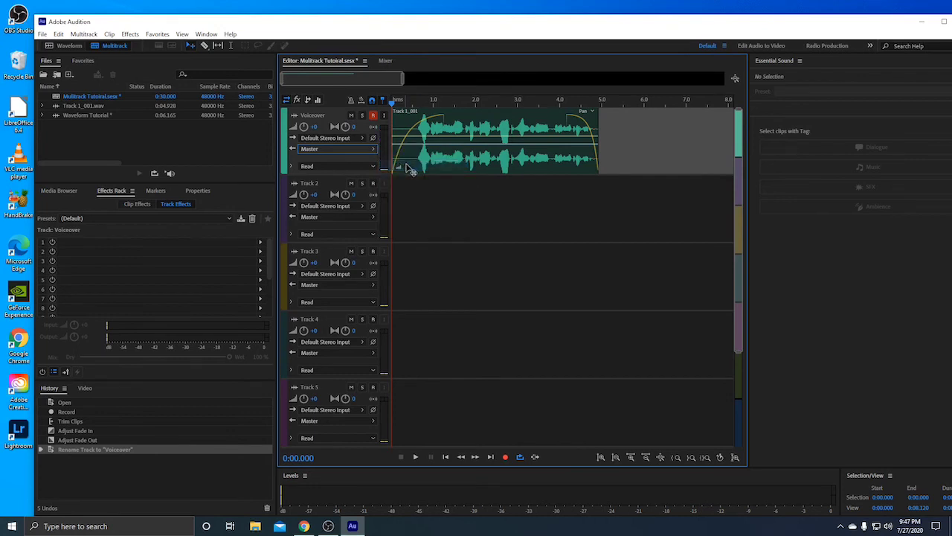
left_click(316, 140)
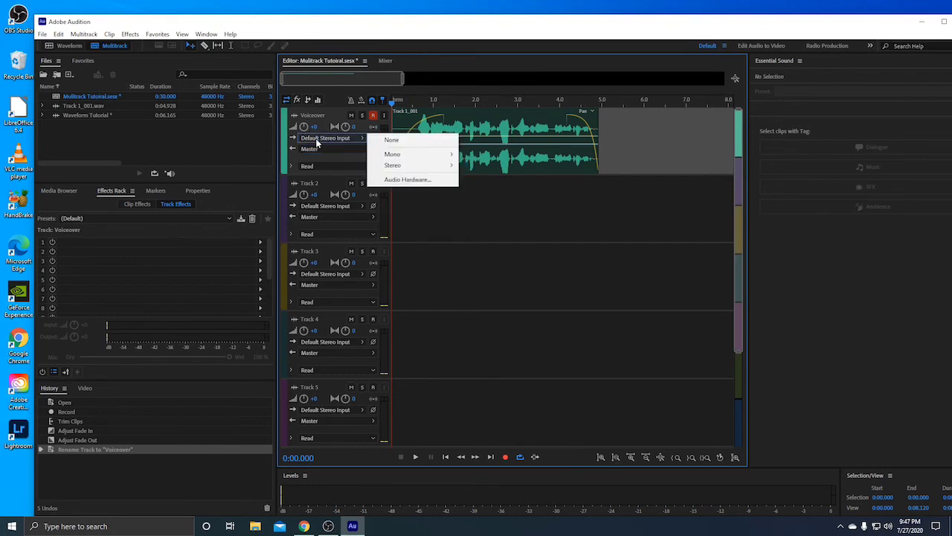
left_click(470, 218)
left_click(504, 150)
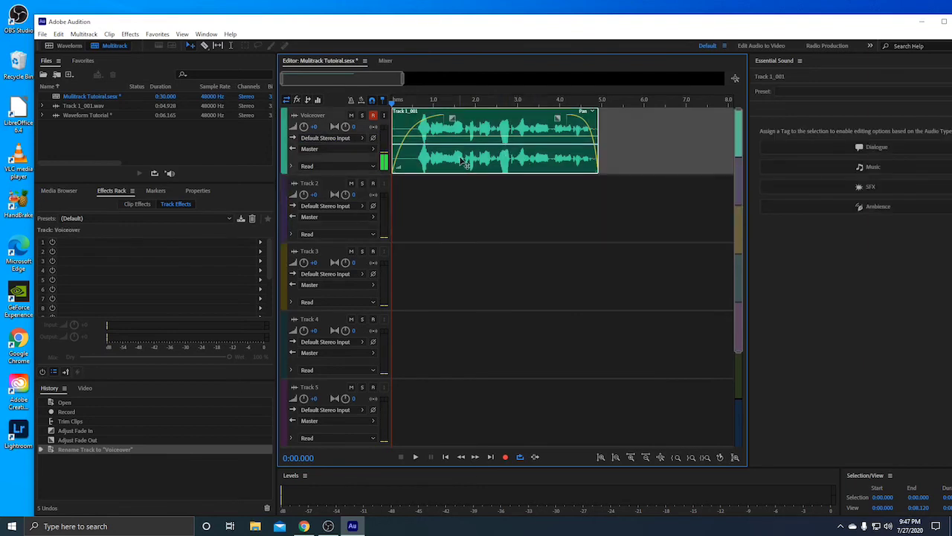
Set the Track 1_001 clip's gain to -0.9 dB and bring the playhead back to the session start
mouse_move(398, 167)
left_mouse_down()
mouse_move(399, 146)
mouse_move(405, 178)
left_mouse_up()
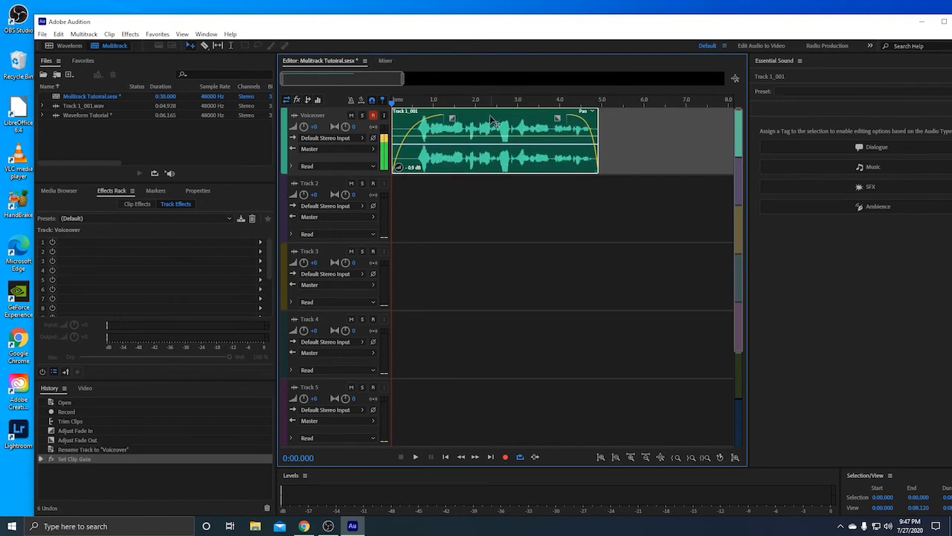
left_click(442, 134)
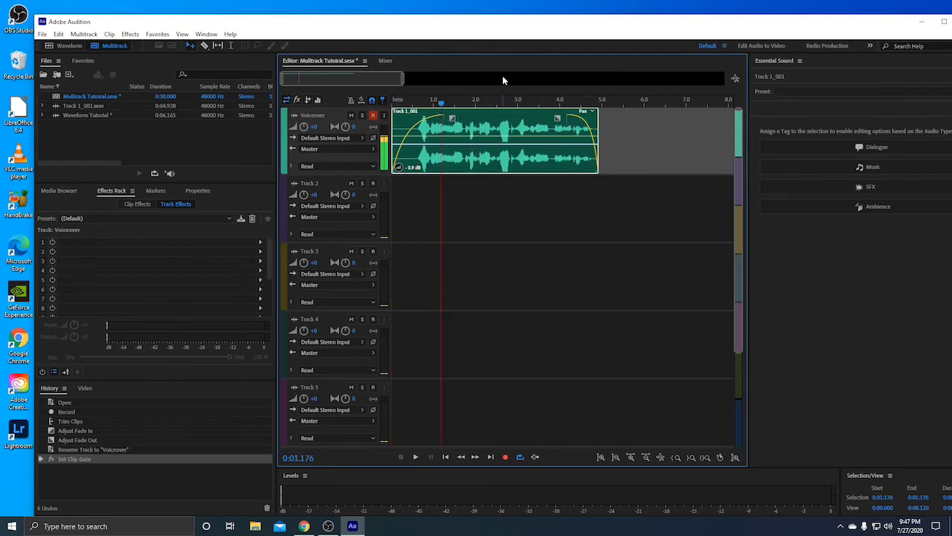
left_click(631, 149)
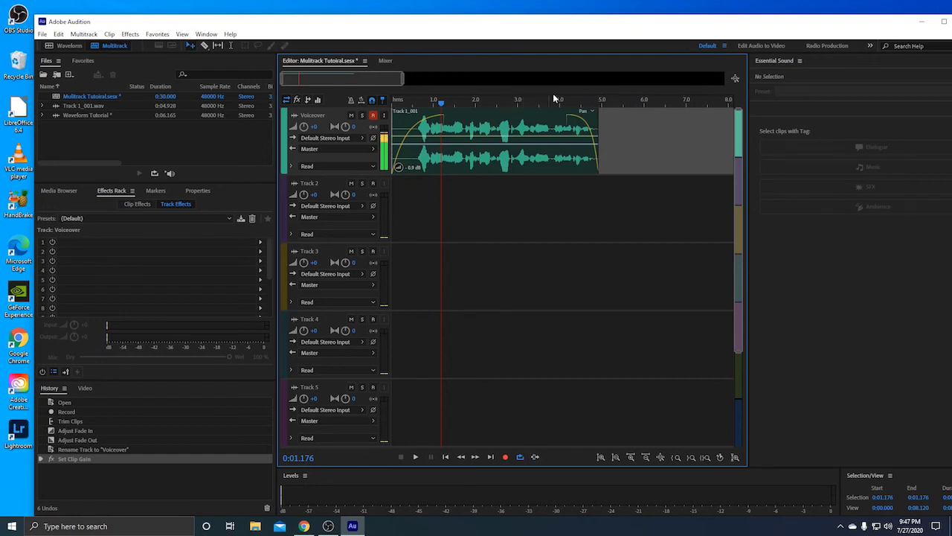
left_click_drag(631, 110, 604, 173)
left_click_drag(589, 208, 585, 125)
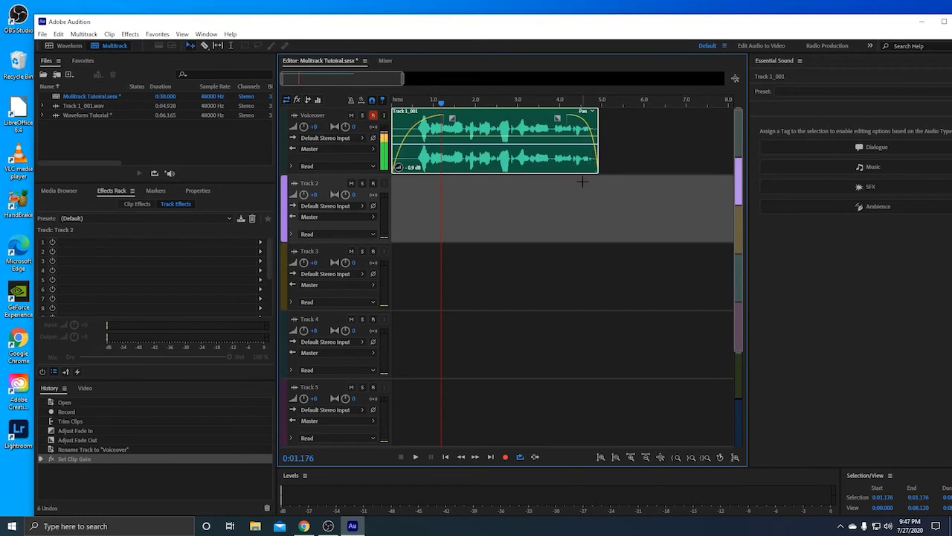
left_click(477, 458)
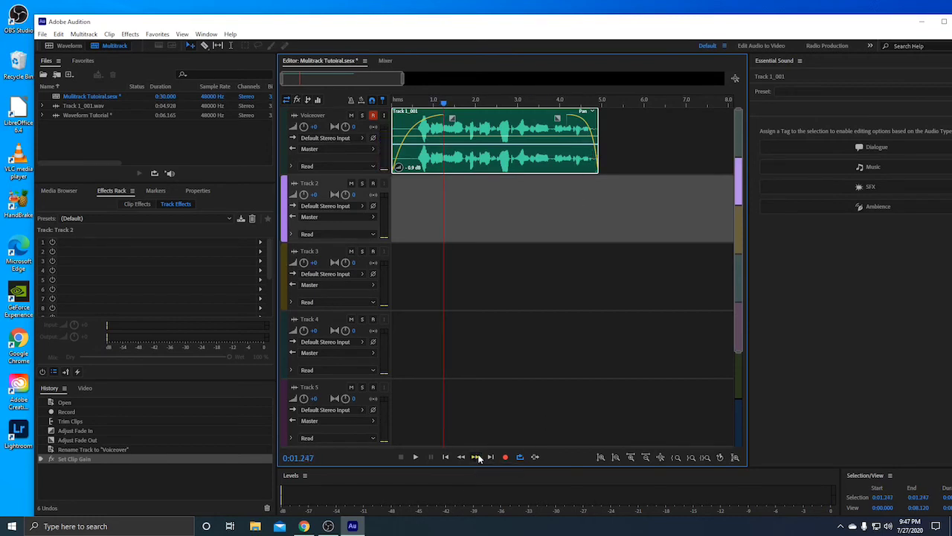
left_click(461, 457)
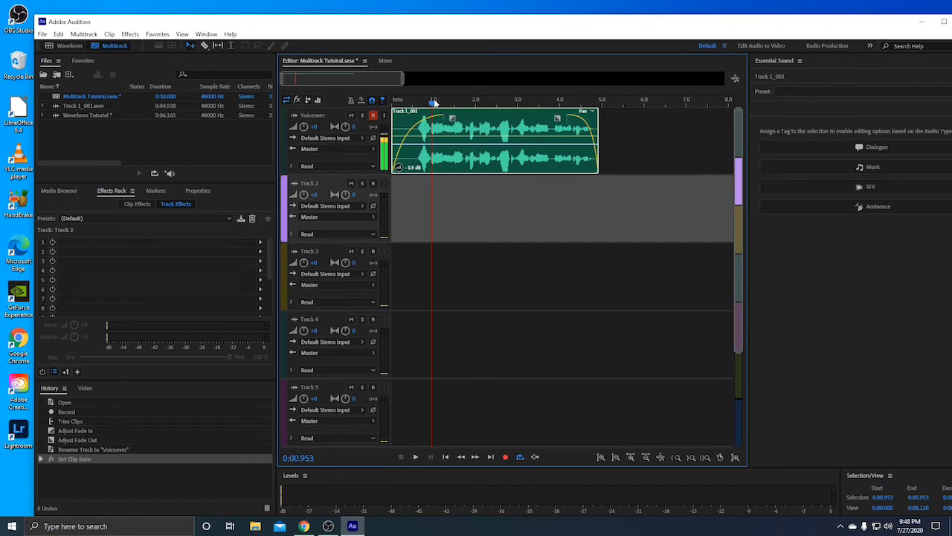
left_click_drag(435, 102, 390, 103)
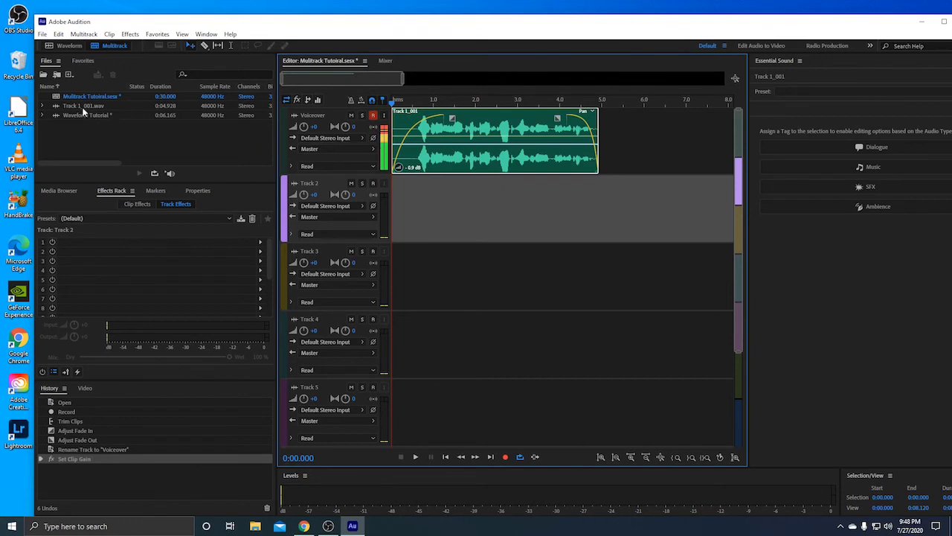
Place a copy of Track 1_001.wav on Track 2, deleting the extra copy added to Track 3
left_click_drag(83, 110, 444, 227)
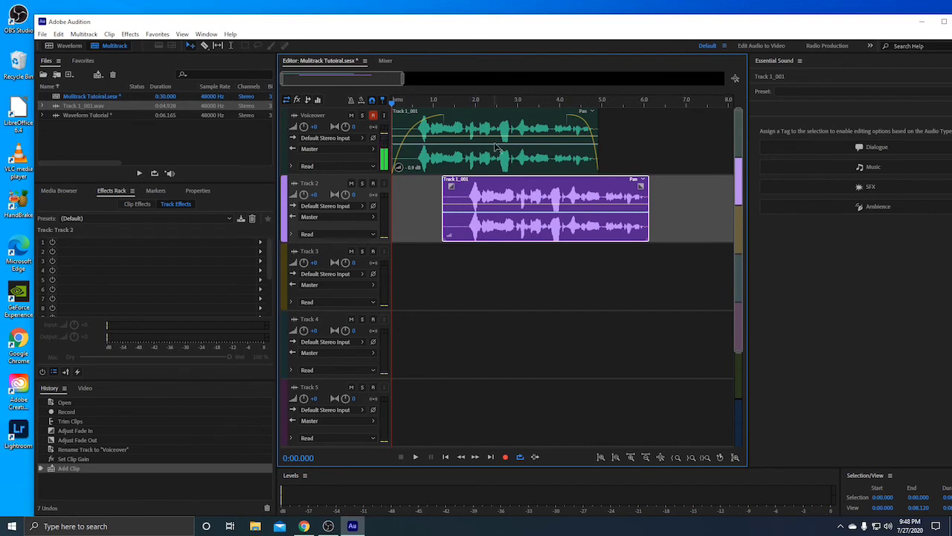
left_click_drag(97, 102, 511, 265)
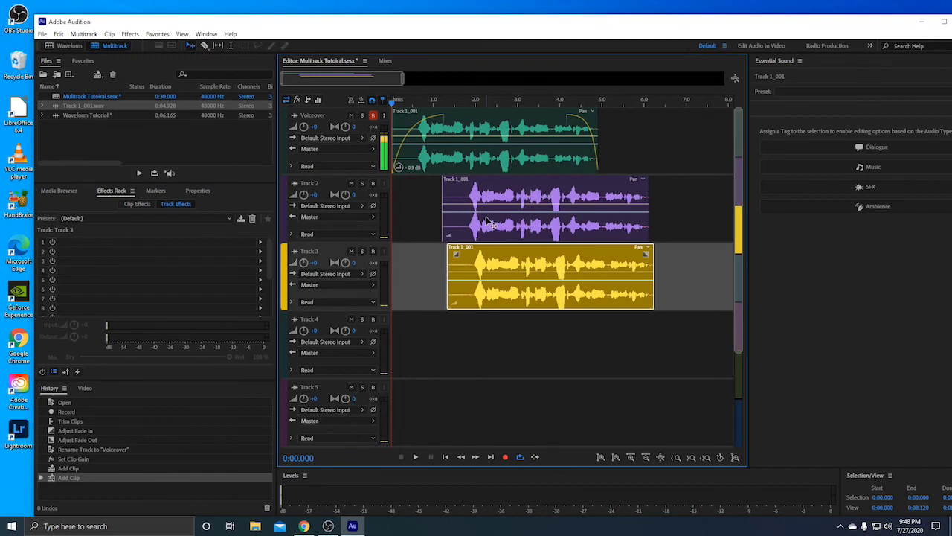
key("Delete")
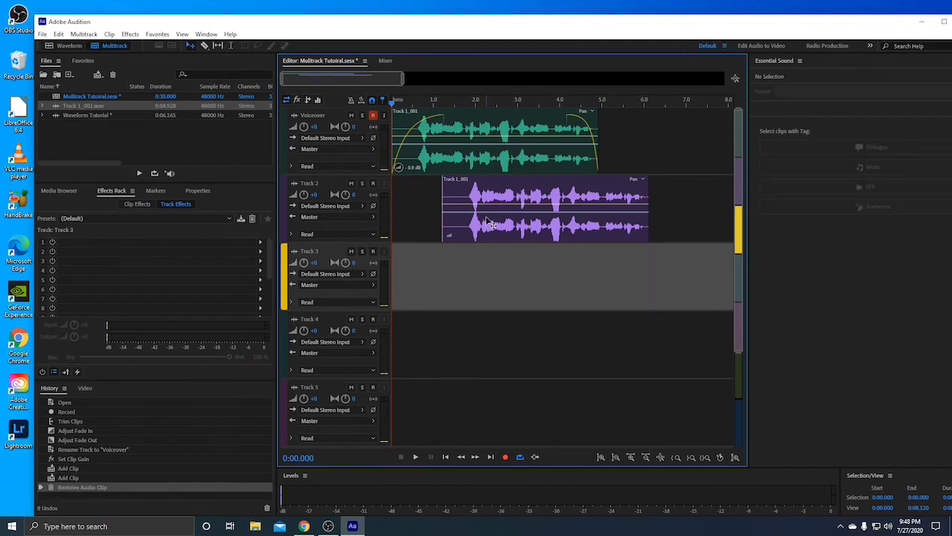
left_click(435, 111)
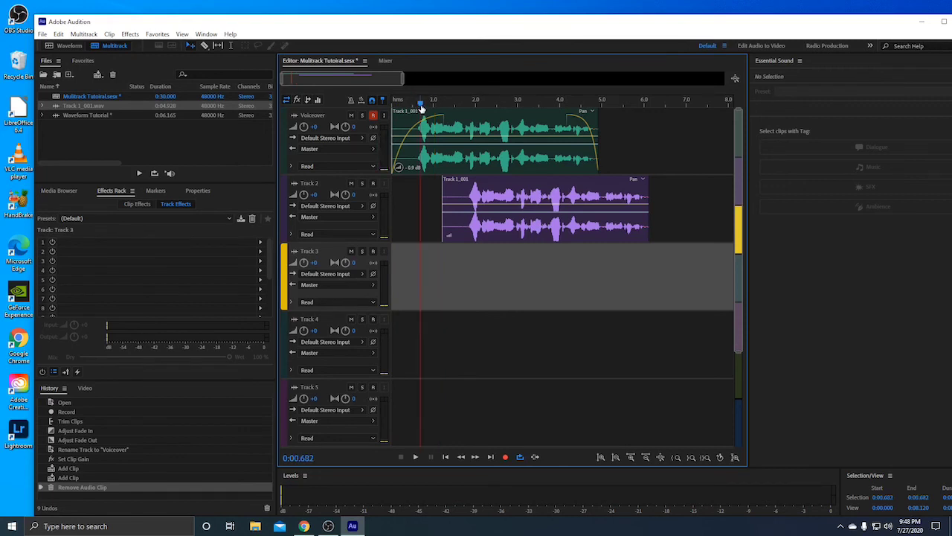
Mute the Voiceover track and play the session to hear the Track 2 clip alone
key("space")
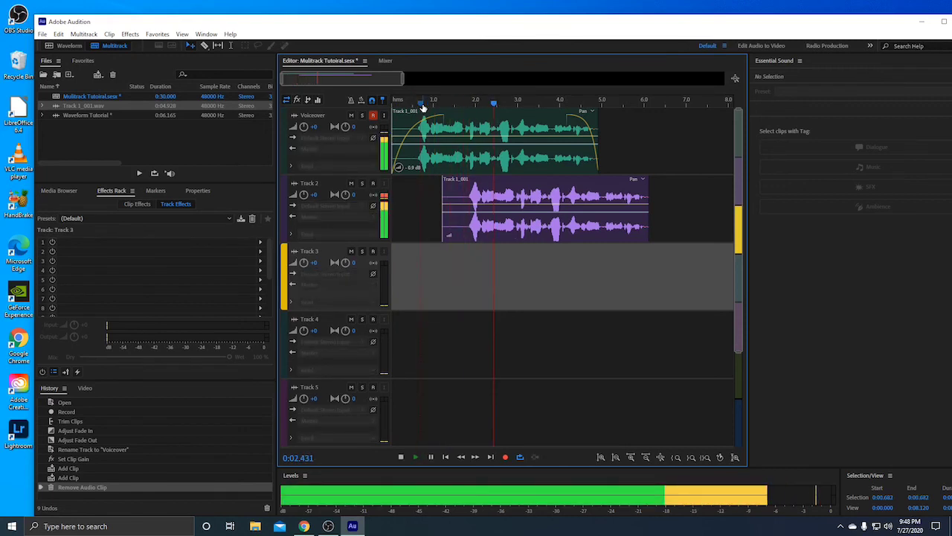
key("space")
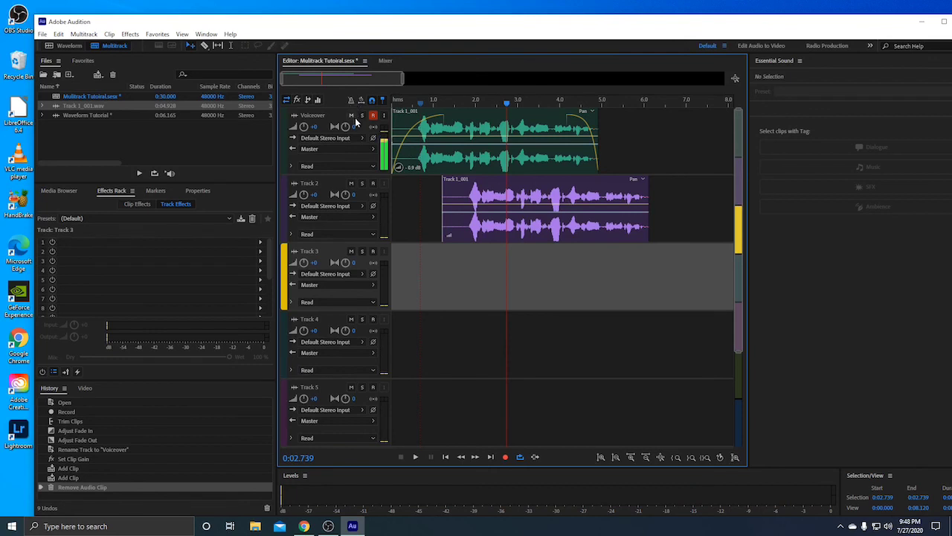
left_click(352, 117)
key("space")
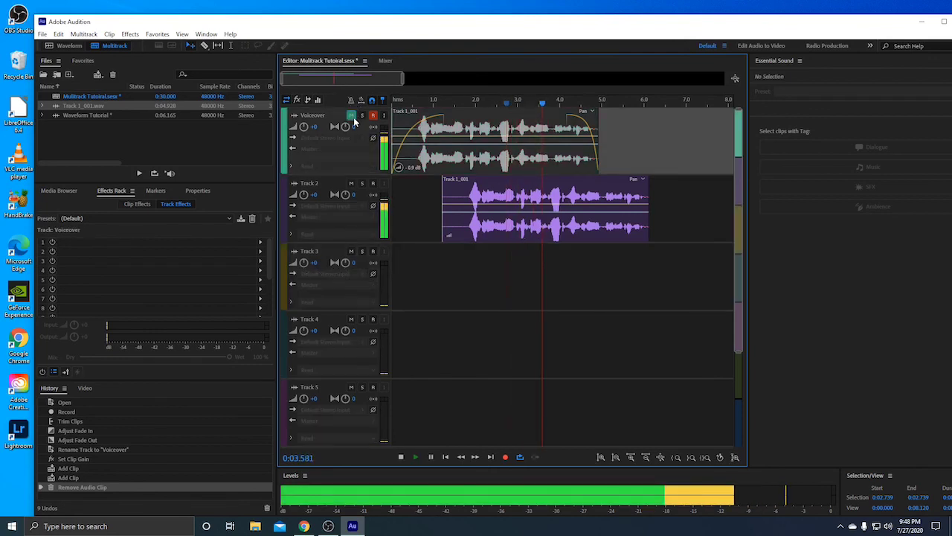
key("space")
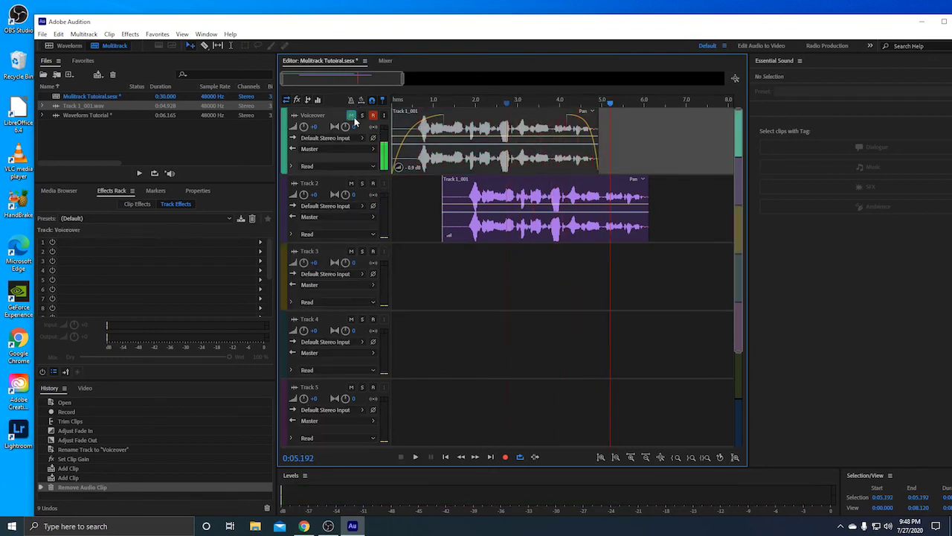
Adjust the Track 2 clip's fade-in, add a fade-out at its end, and trim its left edge
left_click(551, 196)
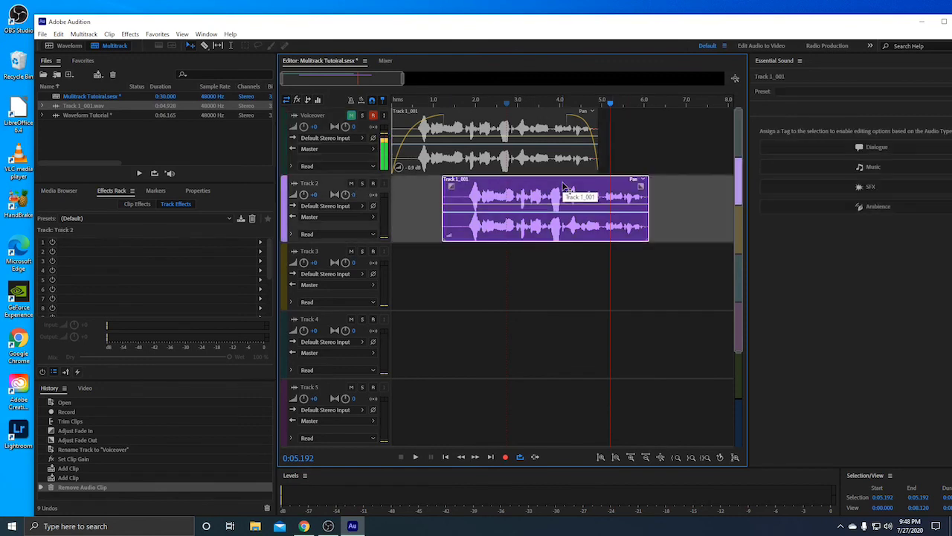
mouse_move(454, 188)
left_mouse_down()
mouse_move(484, 172)
mouse_move(441, 189)
left_mouse_up()
left_click_drag(640, 186, 617, 186)
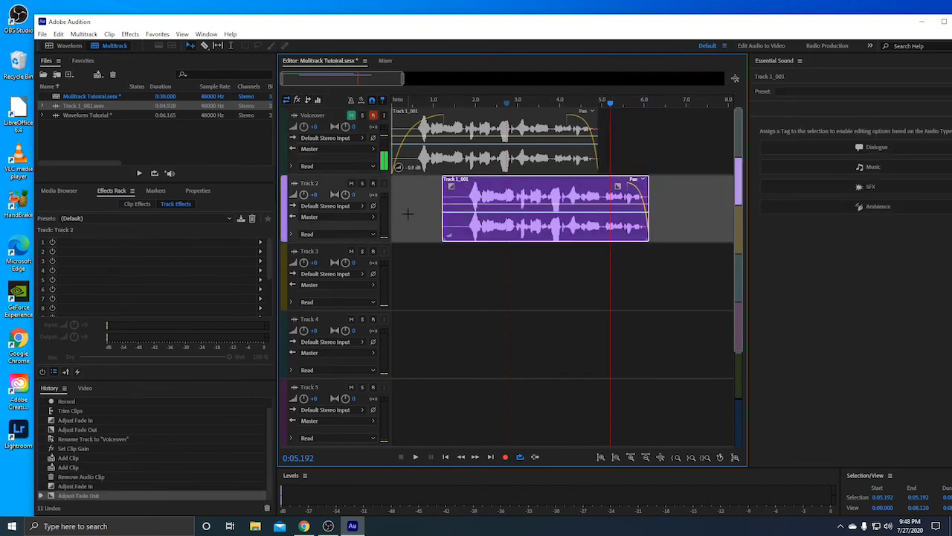
left_click_drag(449, 227, 452, 227)
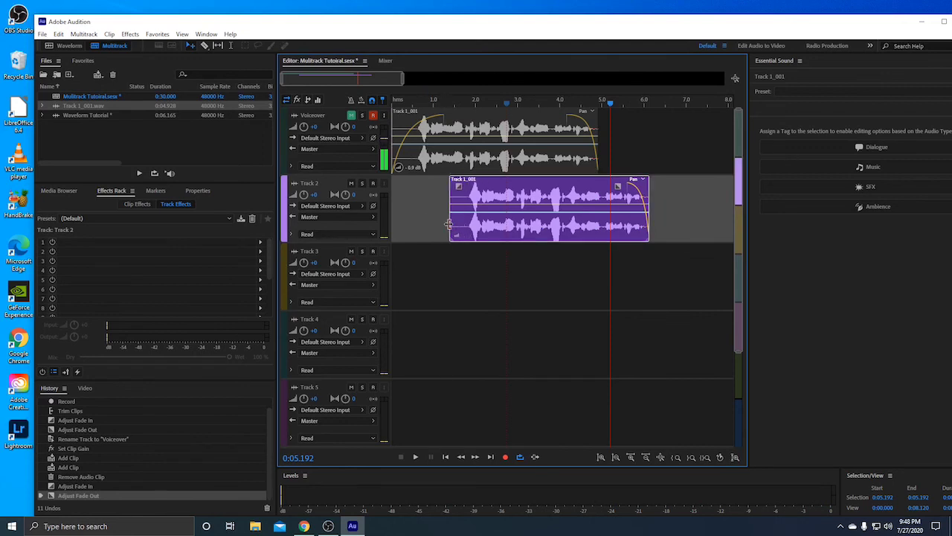
left_click_drag(647, 206, 684, 209)
left_click_drag(449, 223, 393, 221)
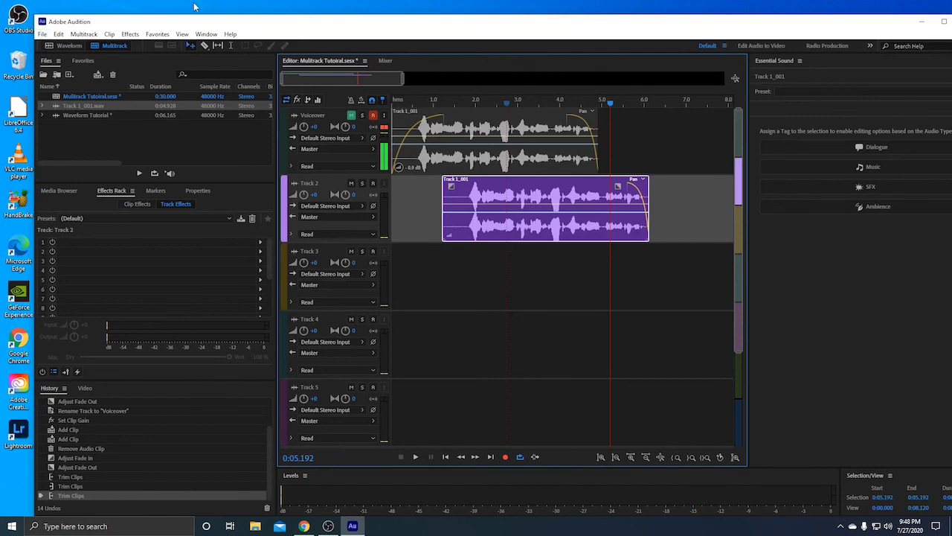
Start a Multitrack Mixdown export of the entire session from the File menu
left_click(42, 34)
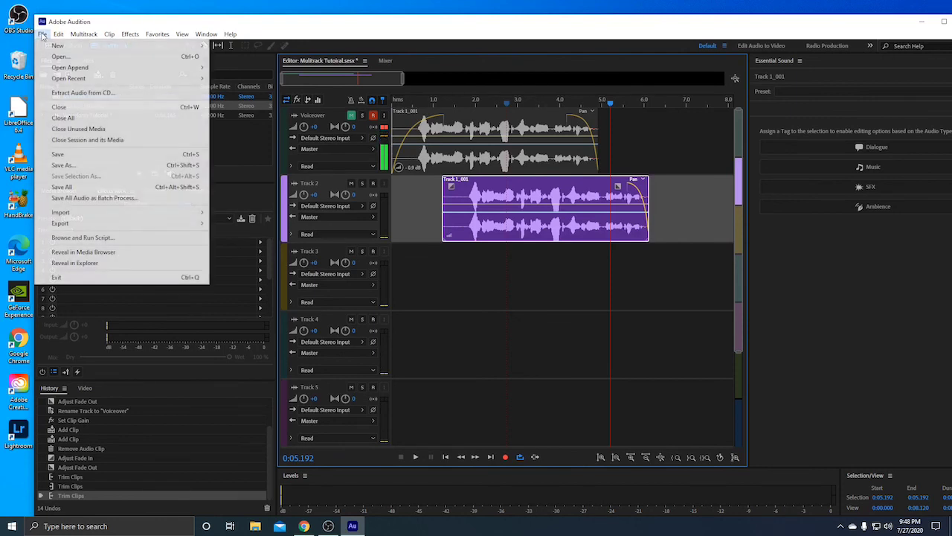
mouse_move(103, 225)
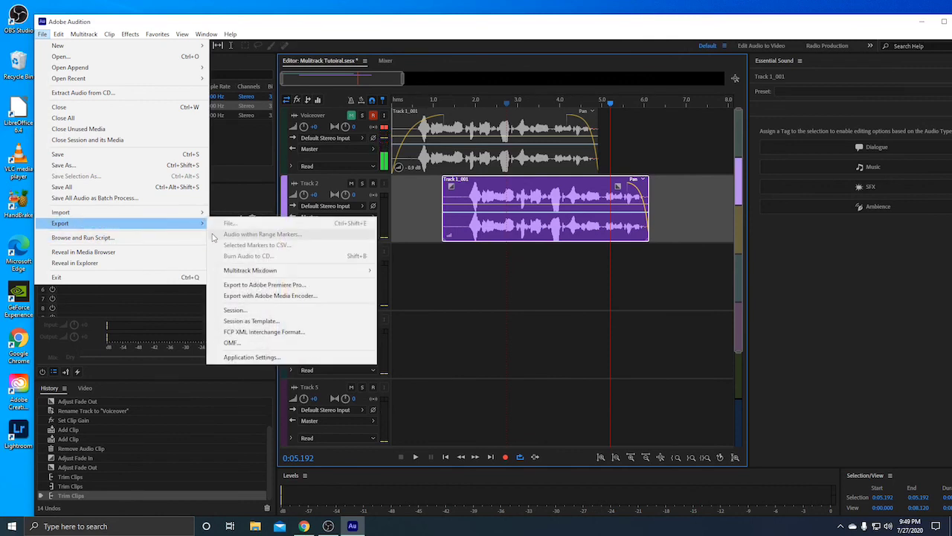
mouse_move(250, 273)
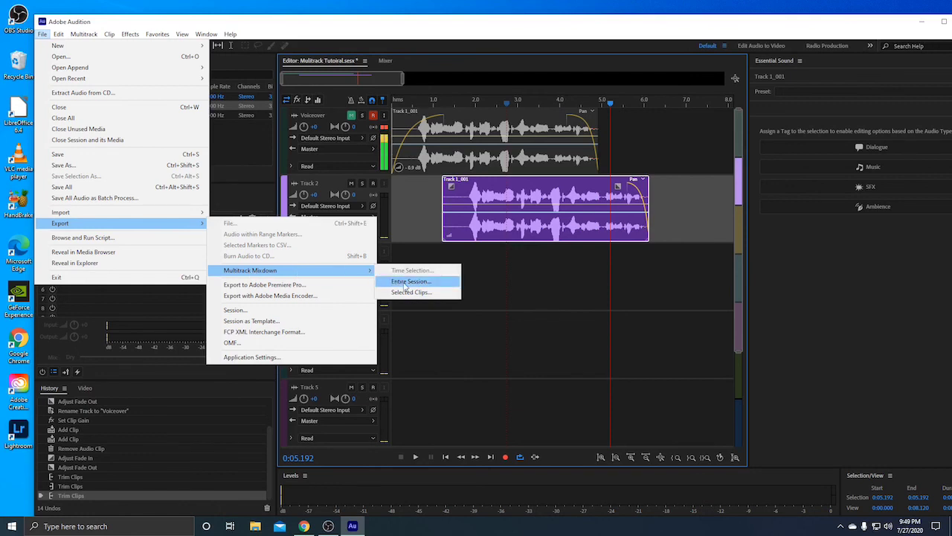
left_click(413, 283)
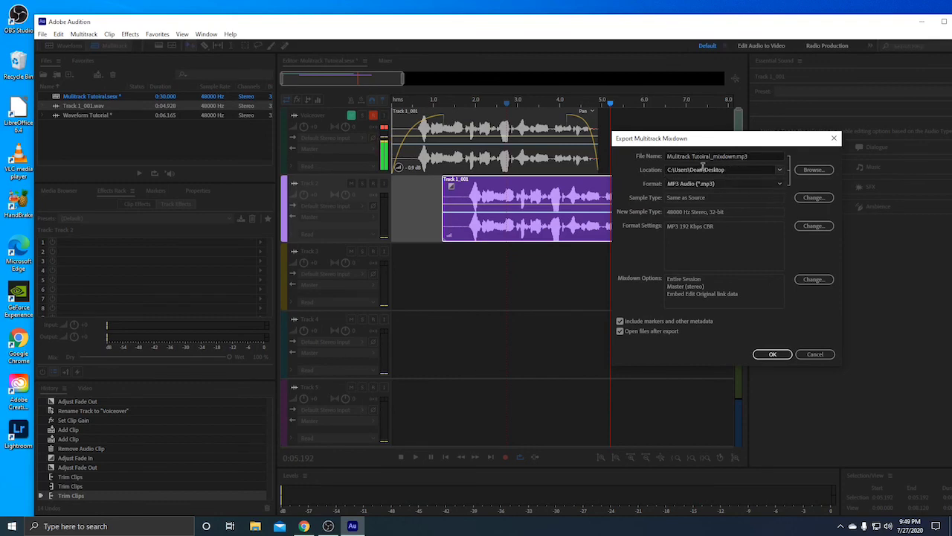
Keep MP3 Audio as the format and export 'Mulitrack Tutoiral_mixdown.mp3' at 192 Kbps to the Desktop
left_click(780, 183)
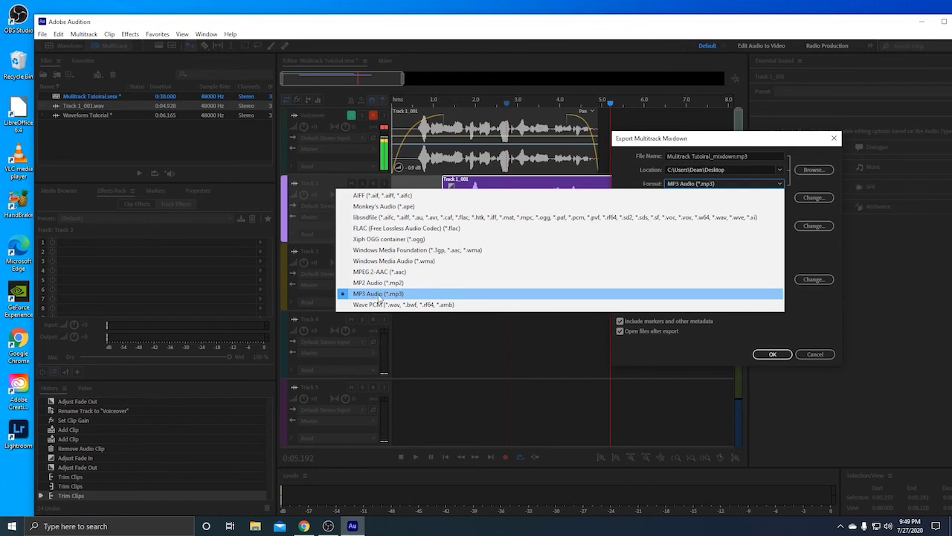
left_click(379, 298)
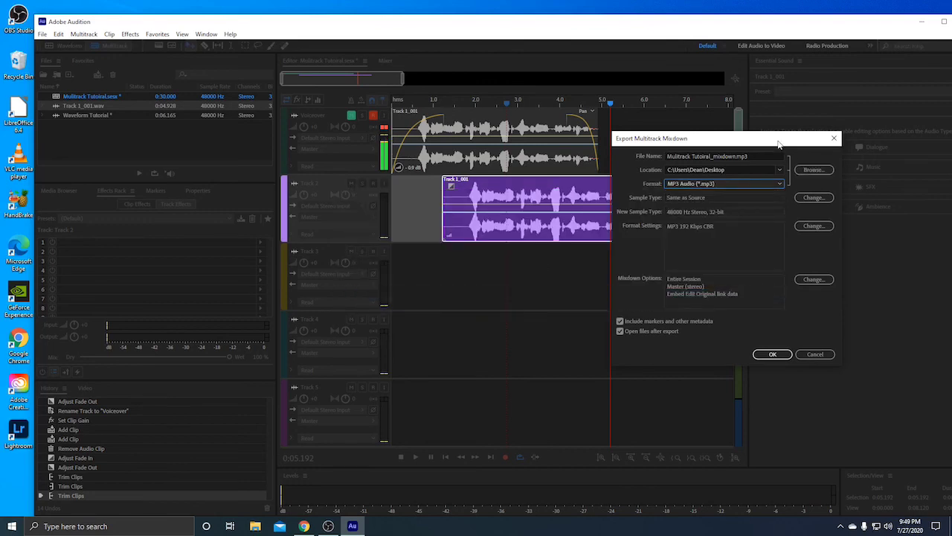
left_click_drag(796, 138, 738, 136)
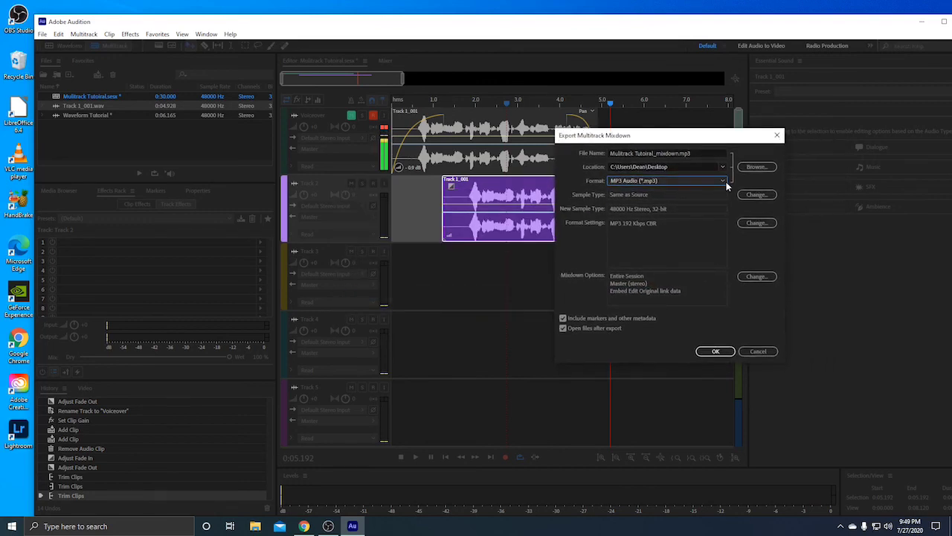
left_click(724, 181)
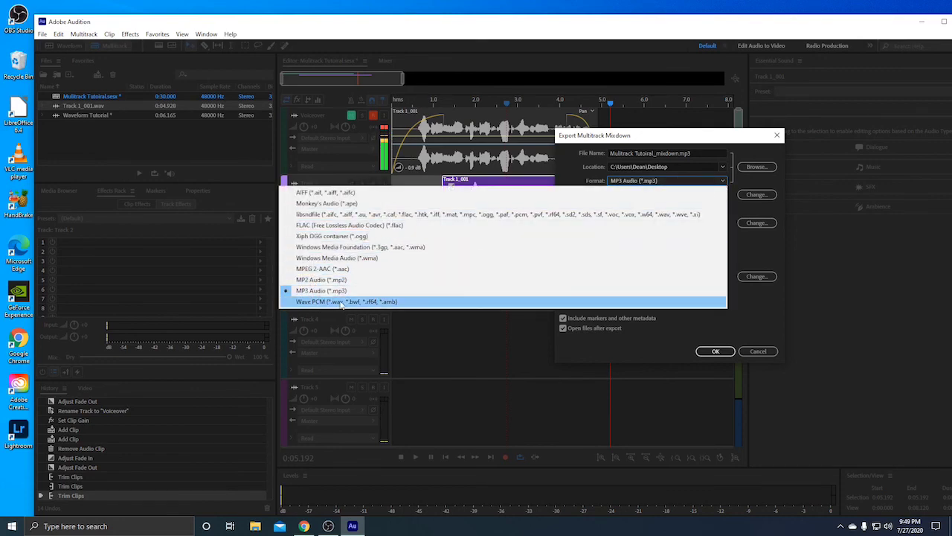
left_click(738, 141)
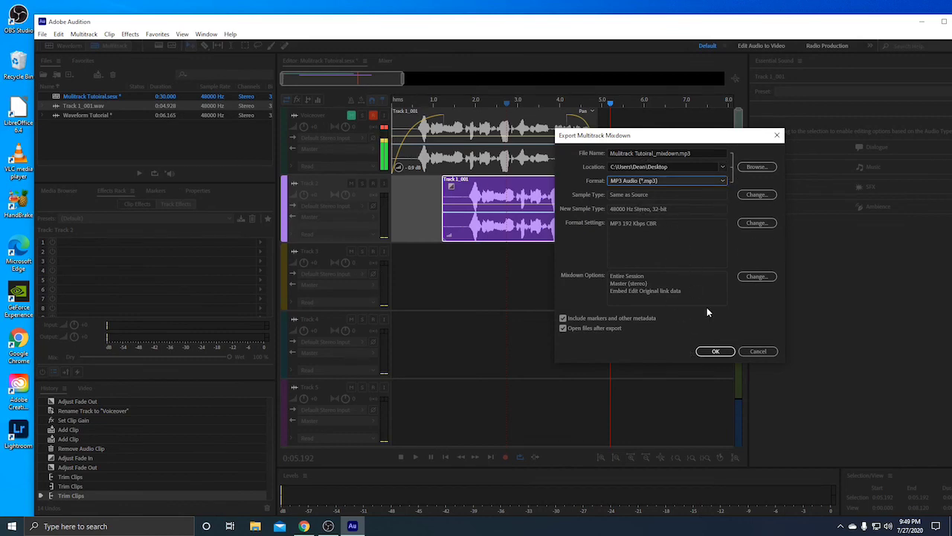
left_click(715, 351)
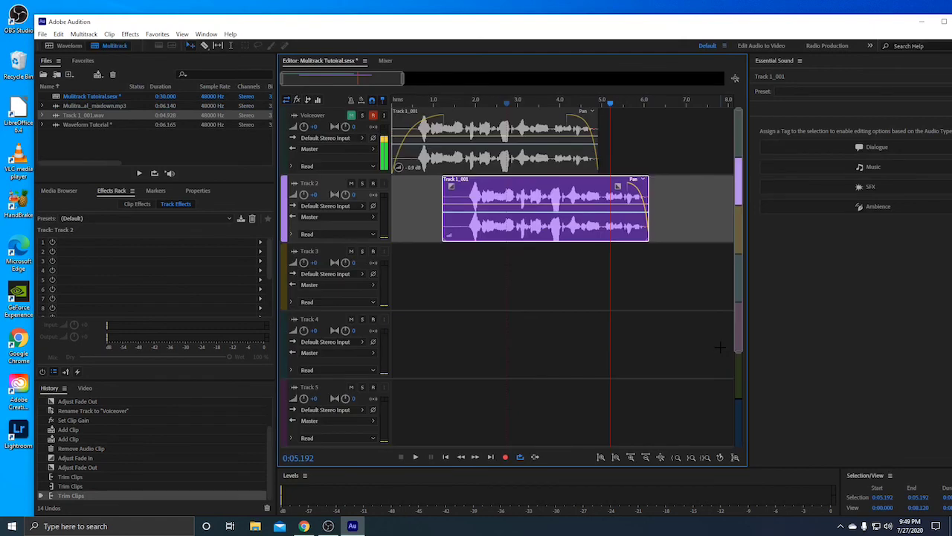